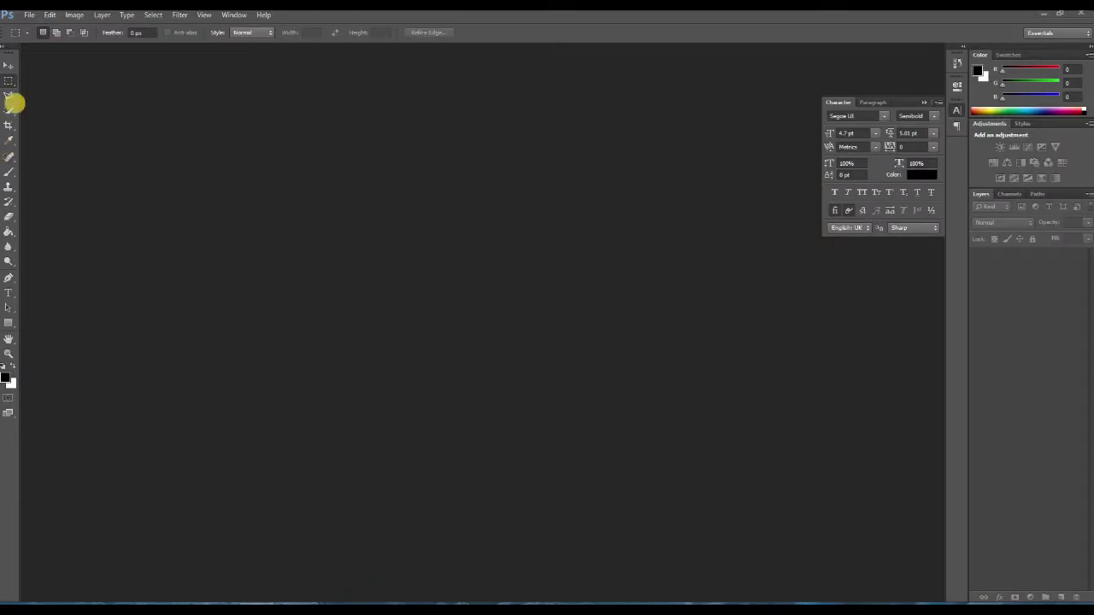
- Open the insta image from the Desktop and unlock its Background layer as Layer 0
click(29, 14)
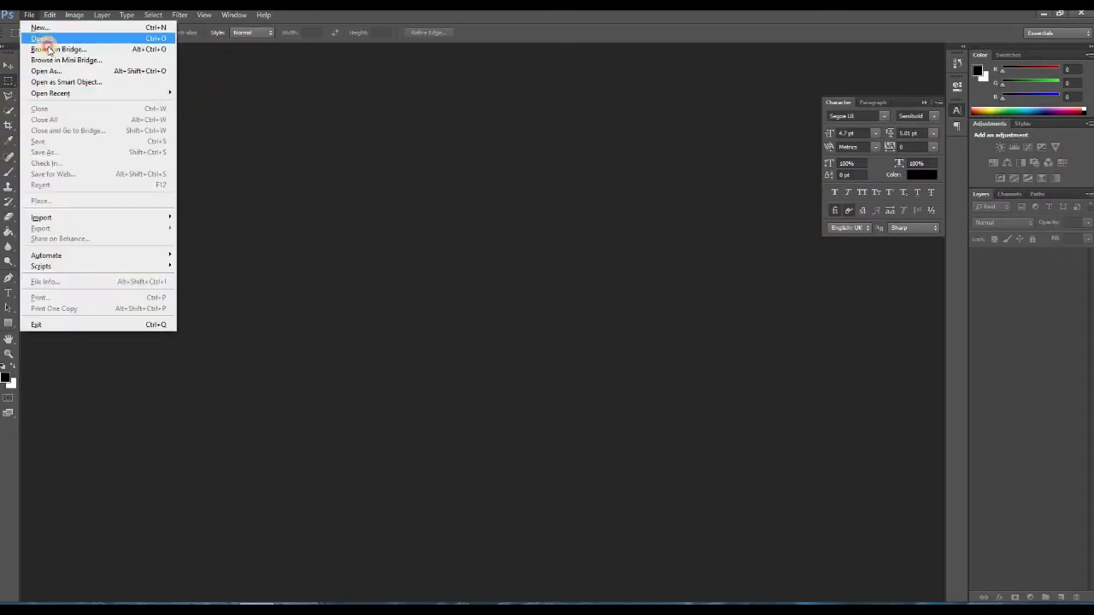
click(39, 39)
drag(541, 88, 544, 222)
click(282, 90)
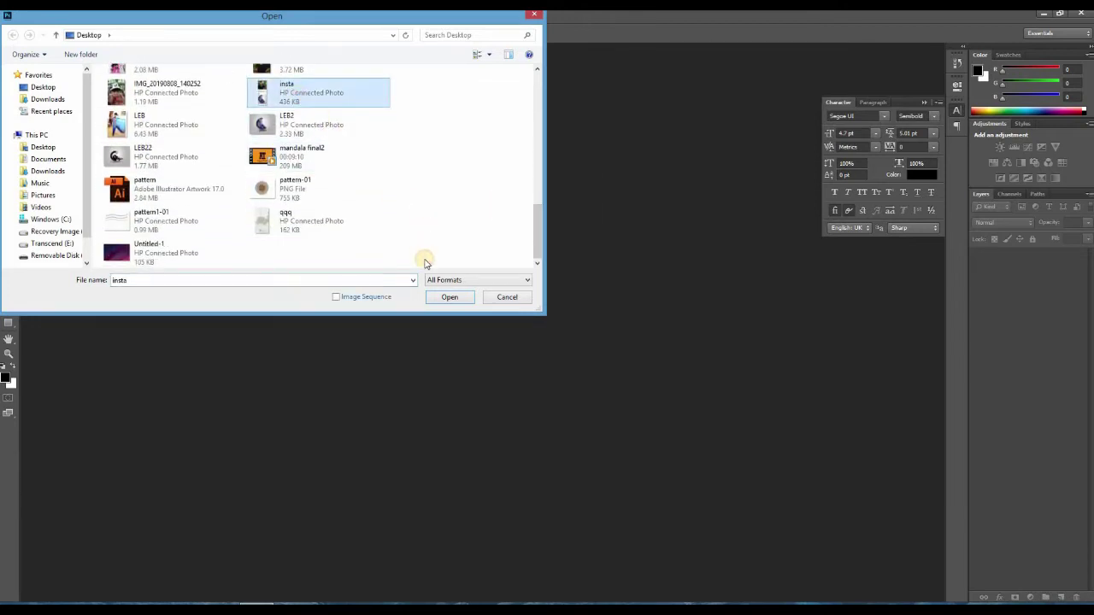
click(450, 297)
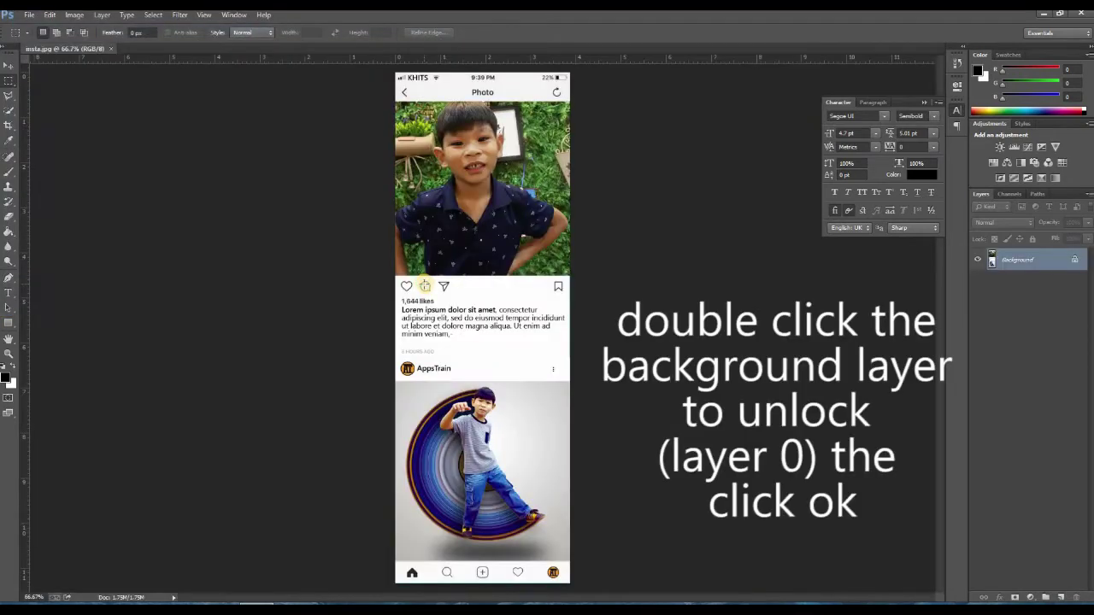
double_click(1009, 261)
click(617, 205)
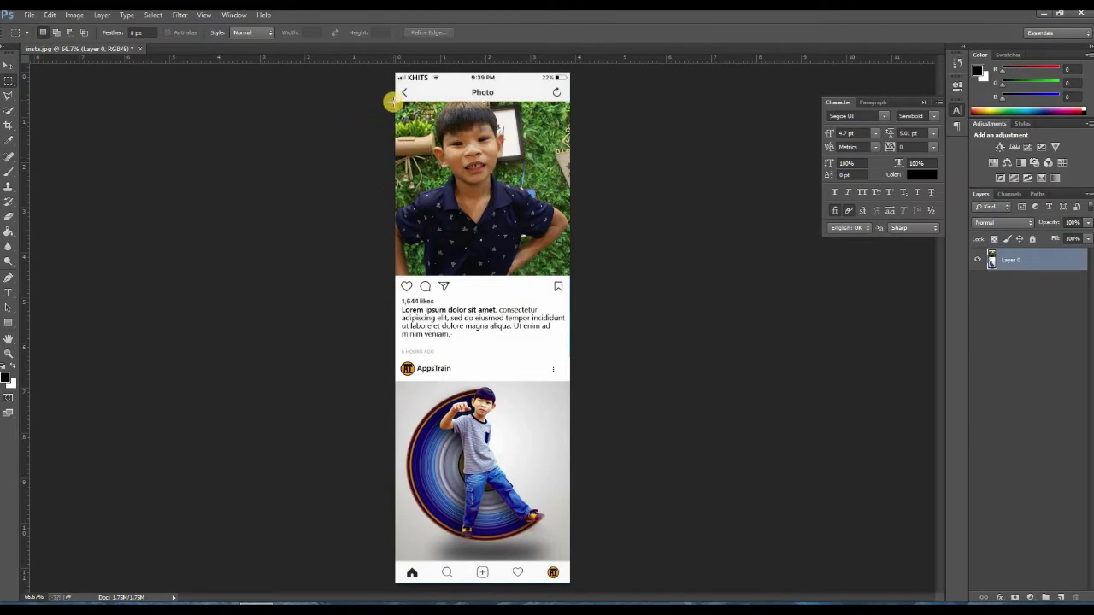
- Select the upper post photo with a rectangular marquee, stretch the selection to the photo's lower edge, and delete the photo
drag(392, 101, 568, 268)
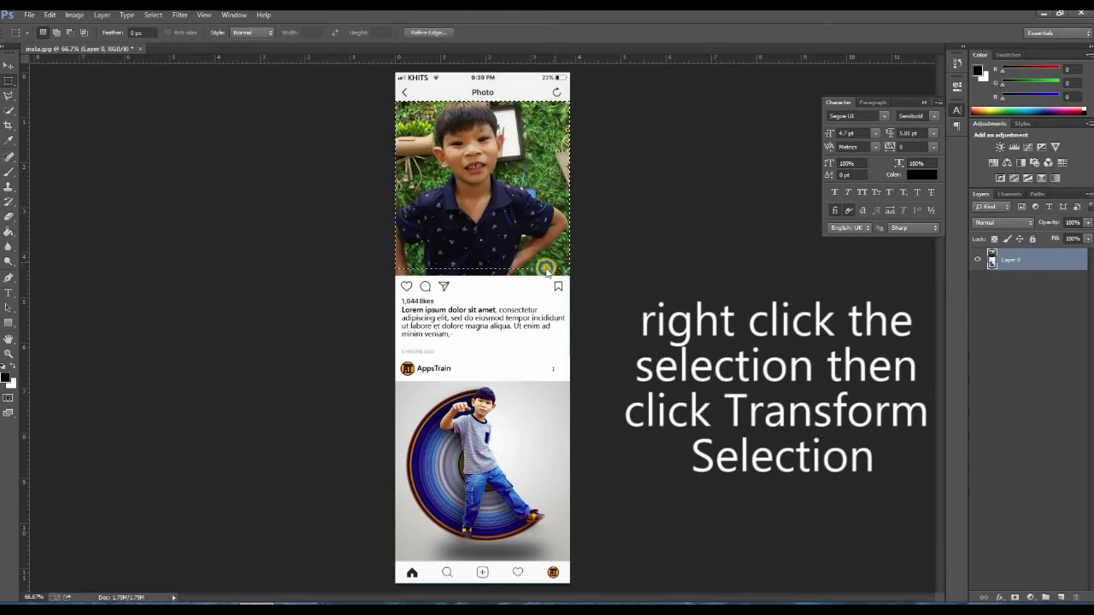
right_click(546, 269)
click(596, 407)
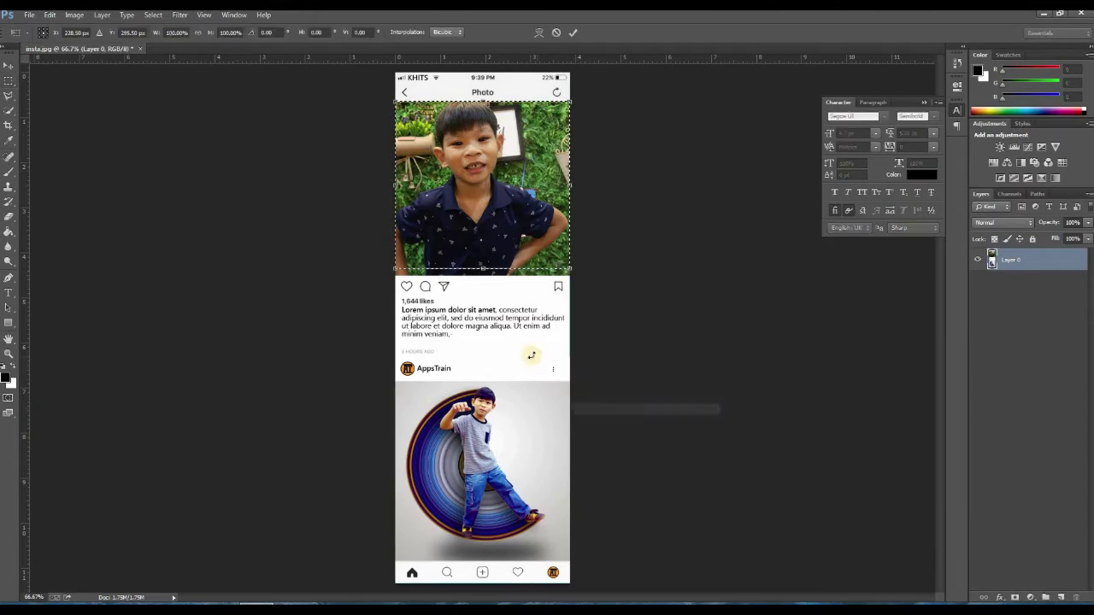
scroll(519, 346, up, 8)
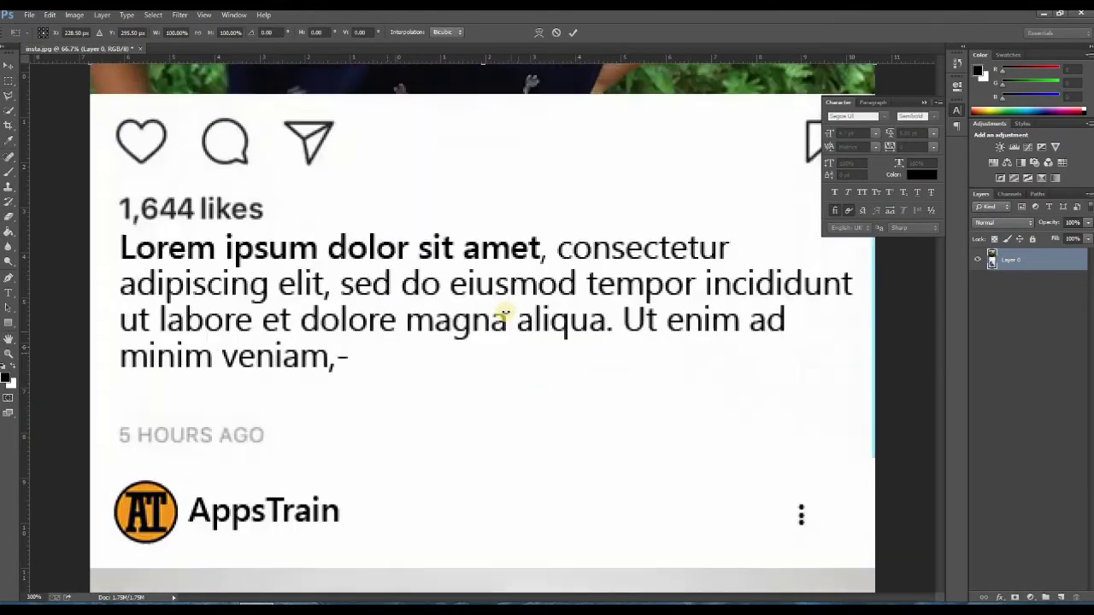
scroll(512, 318, down, 4)
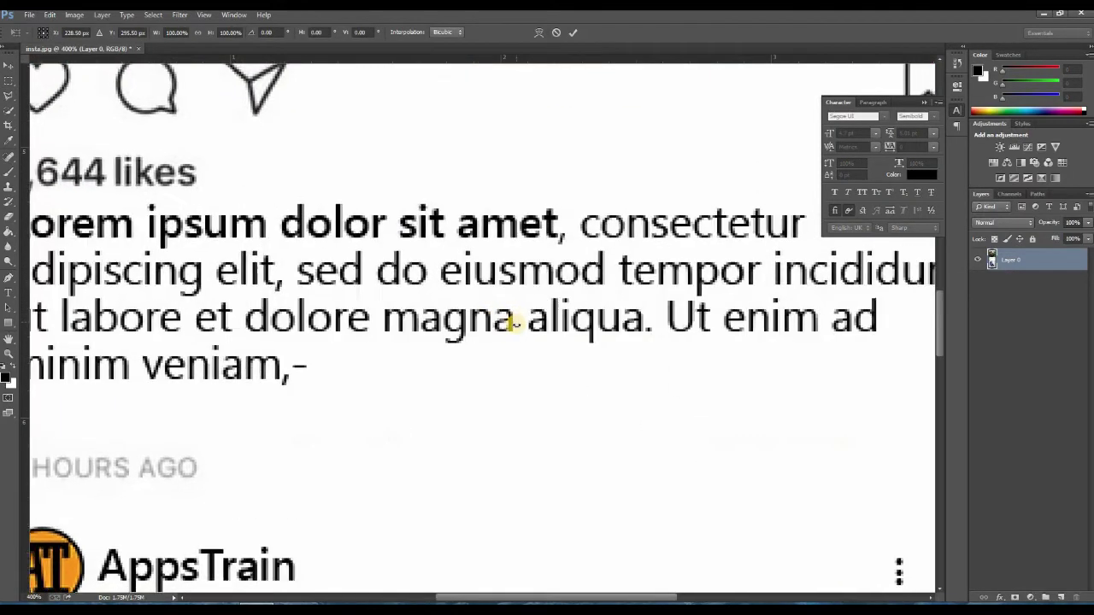
scroll(489, 265, down, 2)
drag(484, 236, 483, 253)
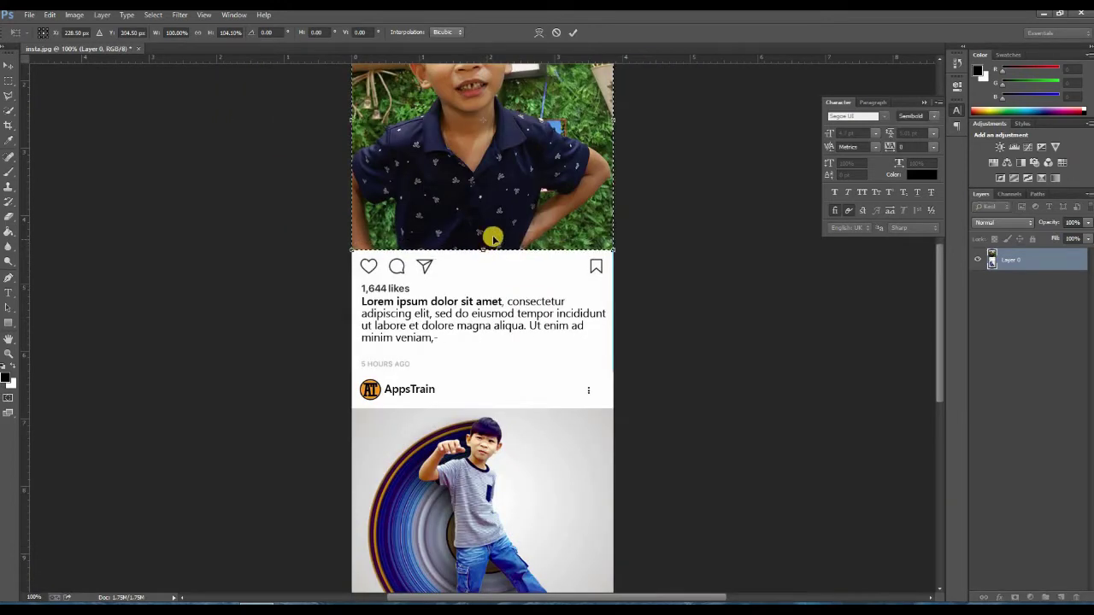
key(Return)
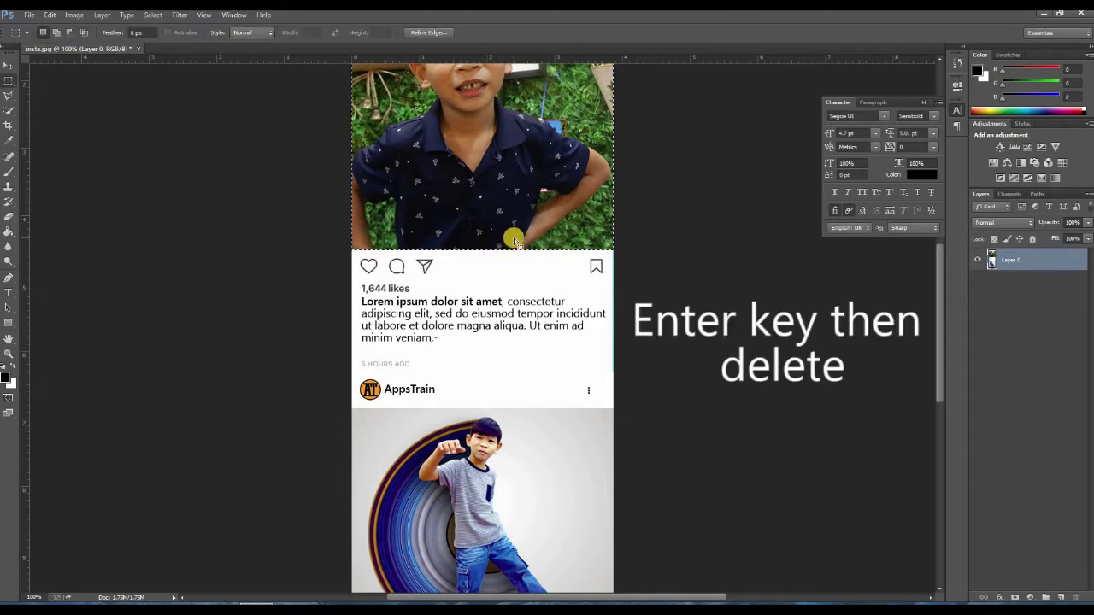
key(Delete)
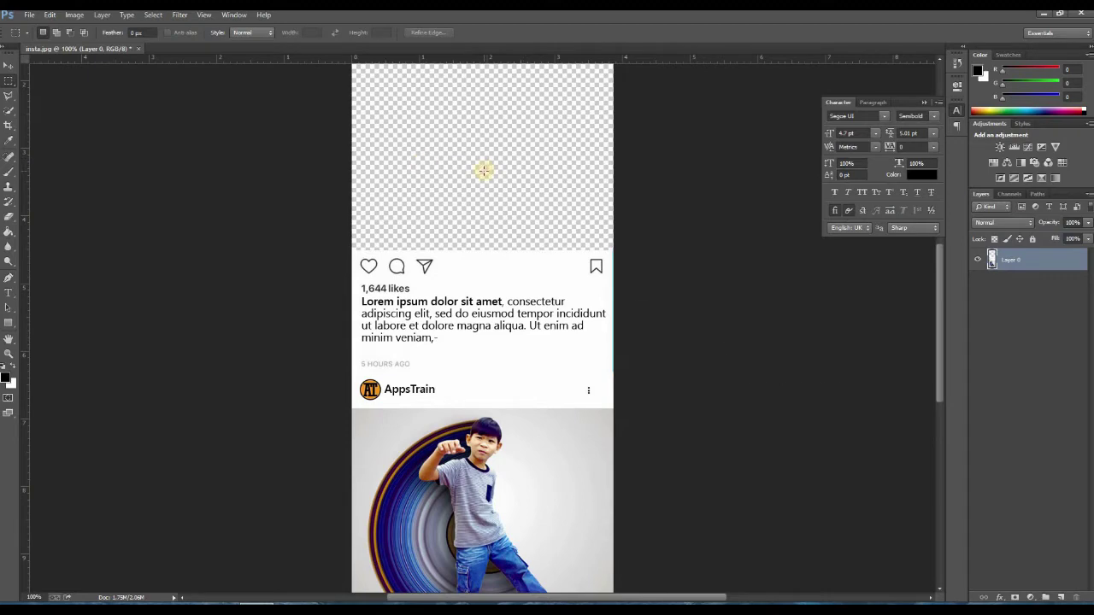
- Crop the image to a 4:5 ratio, framing the area from the emptied photo space down to the AppsTrain row
key(ctrl+minus)
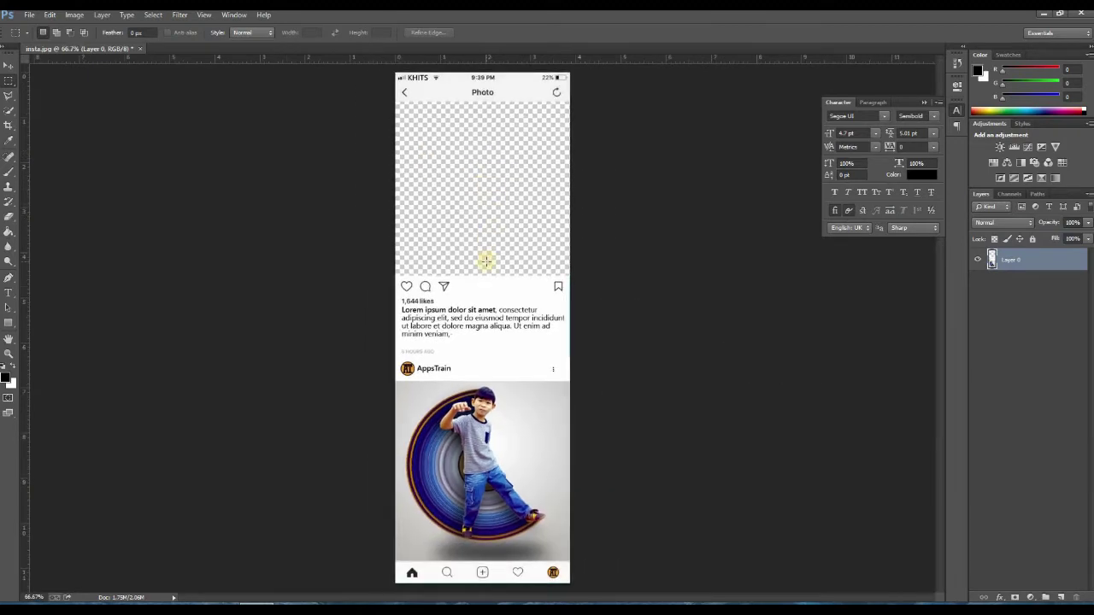
click(8, 126)
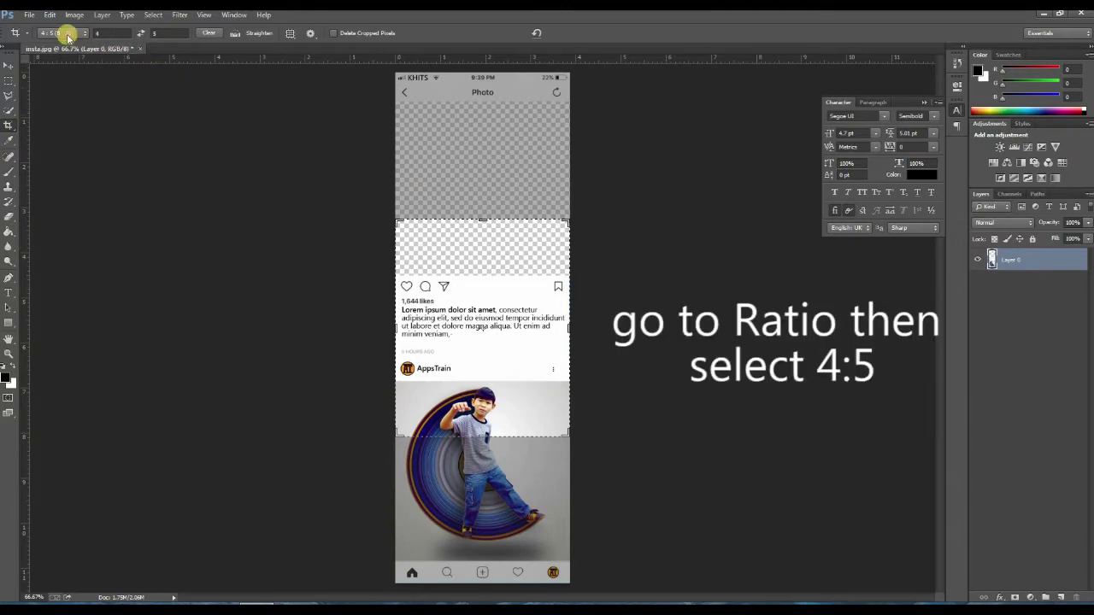
click(67, 36)
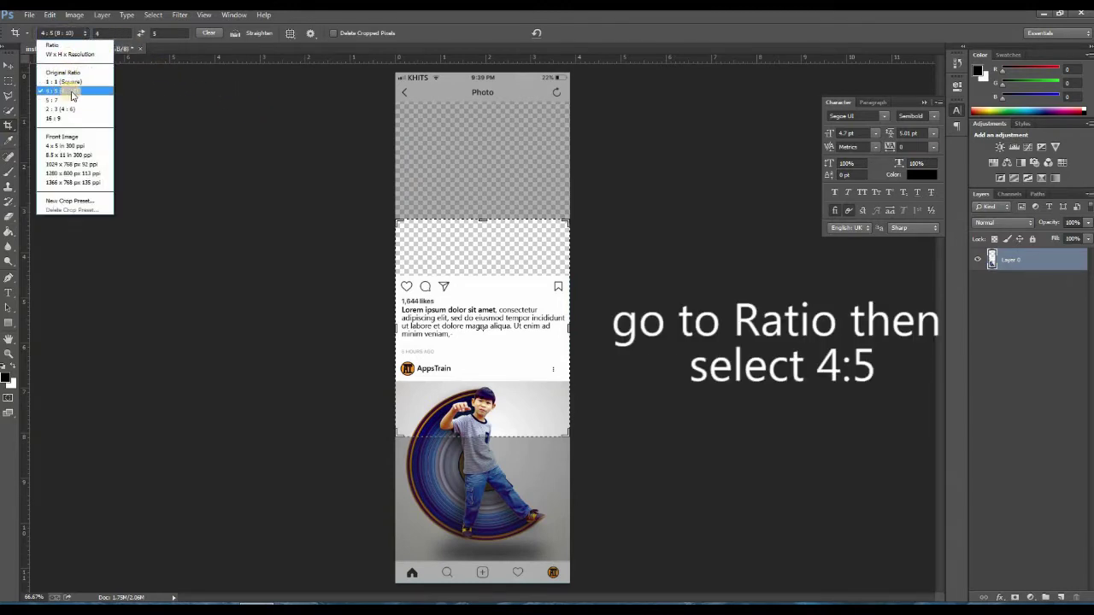
click(72, 92)
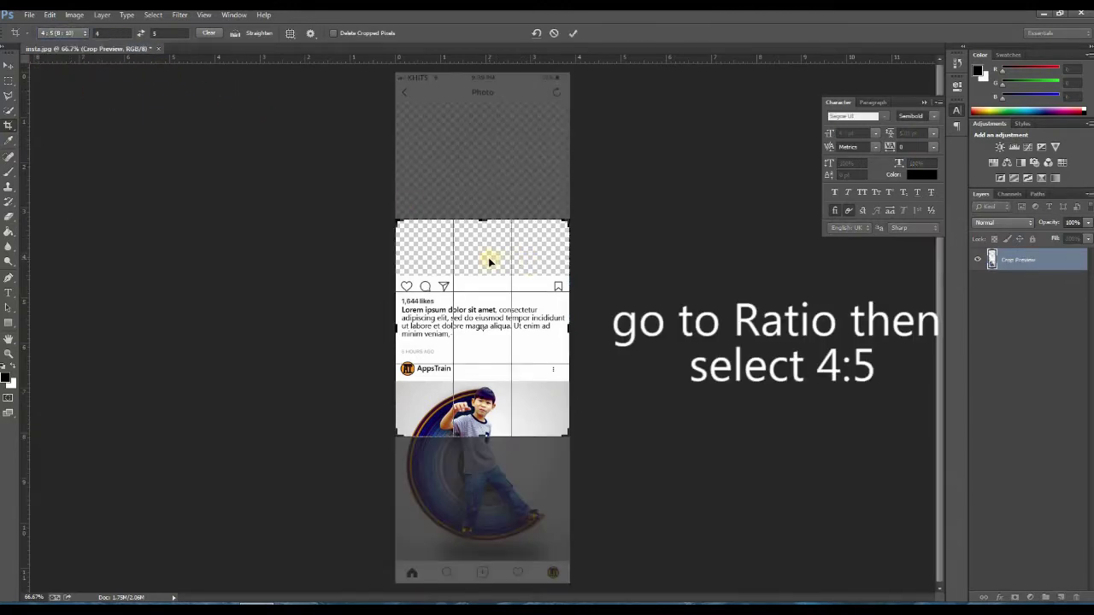
drag(495, 270, 491, 279)
click(9, 65)
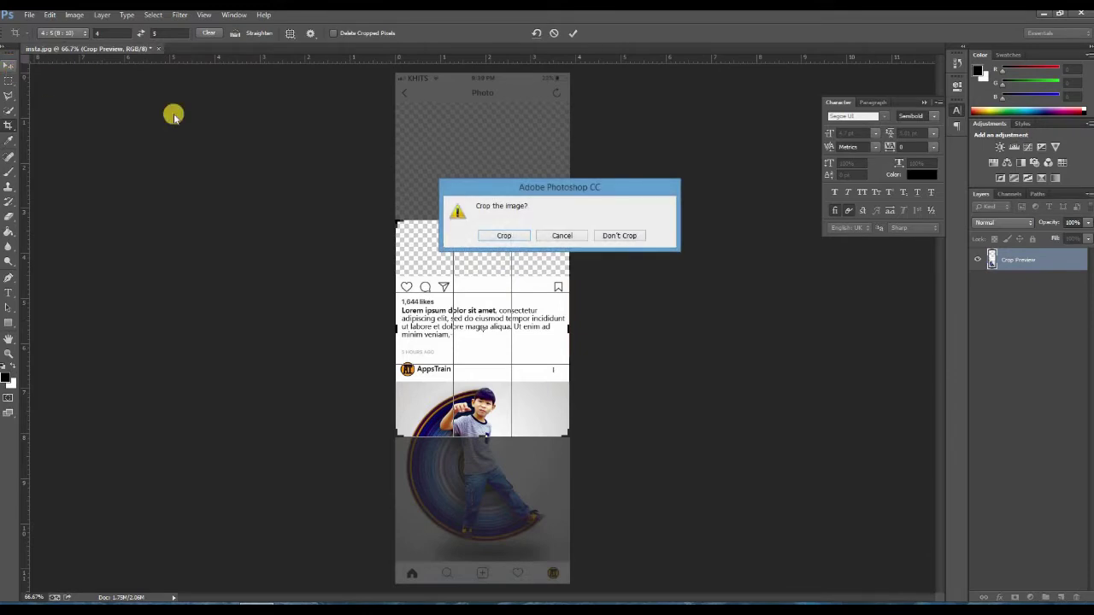
click(564, 236)
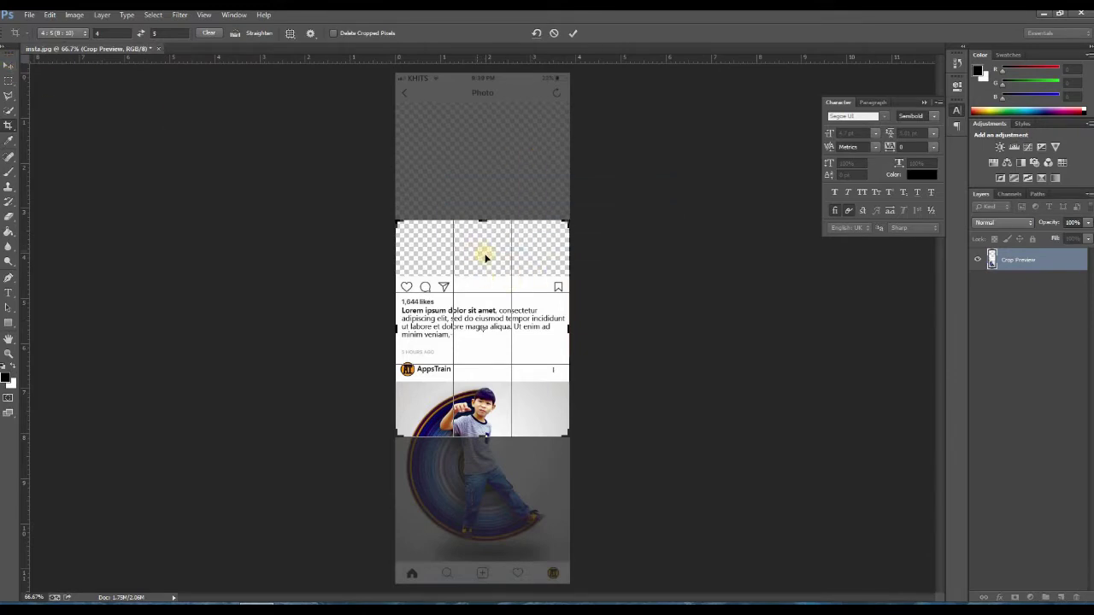
drag(488, 239, 492, 293)
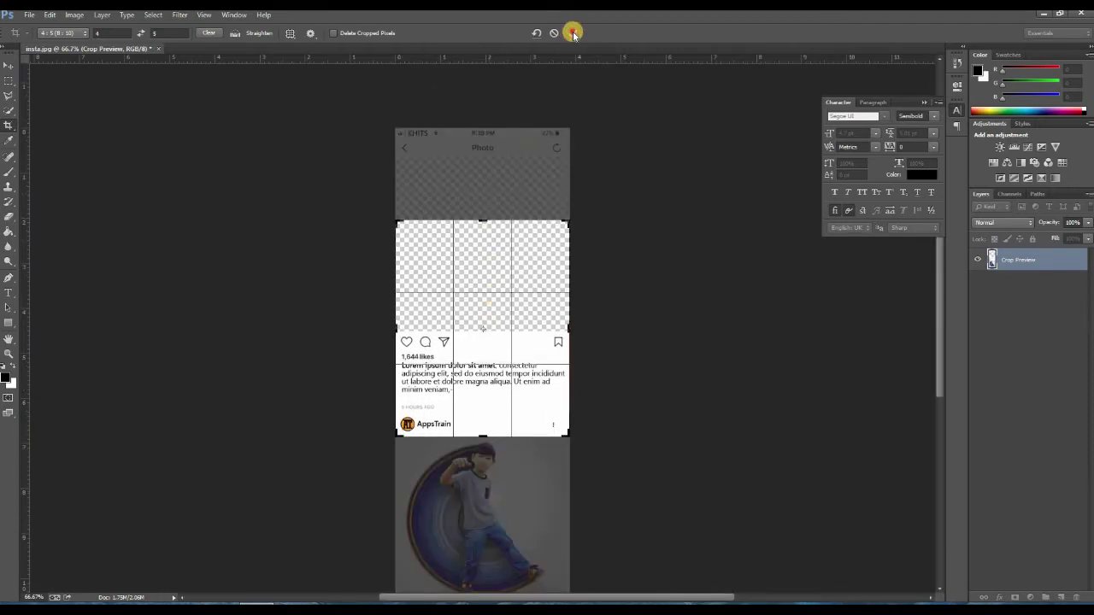
click(572, 33)
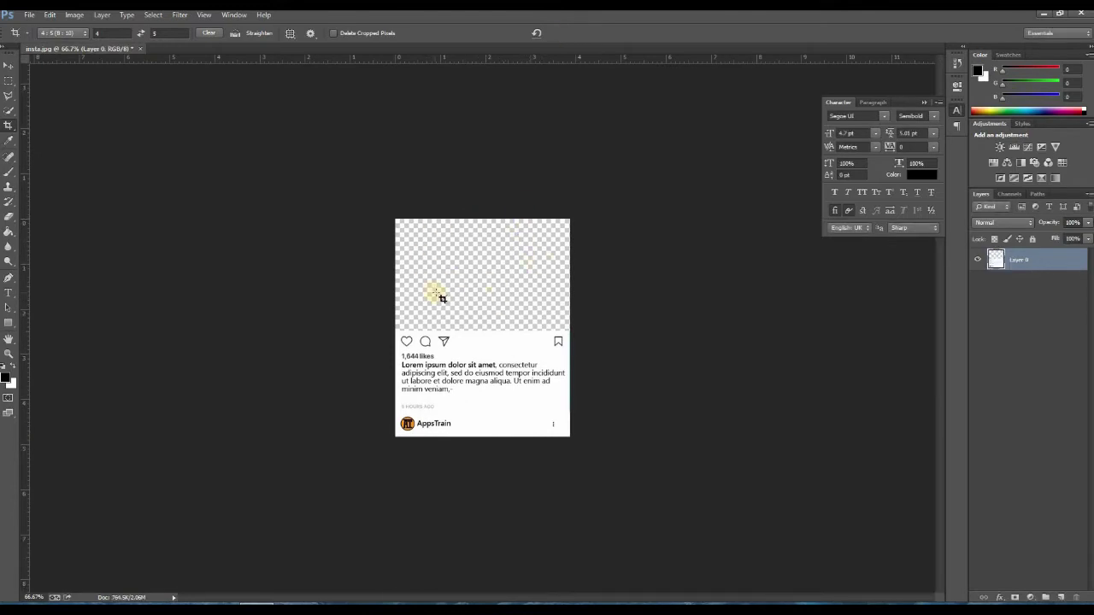
key(ctrl+plus)
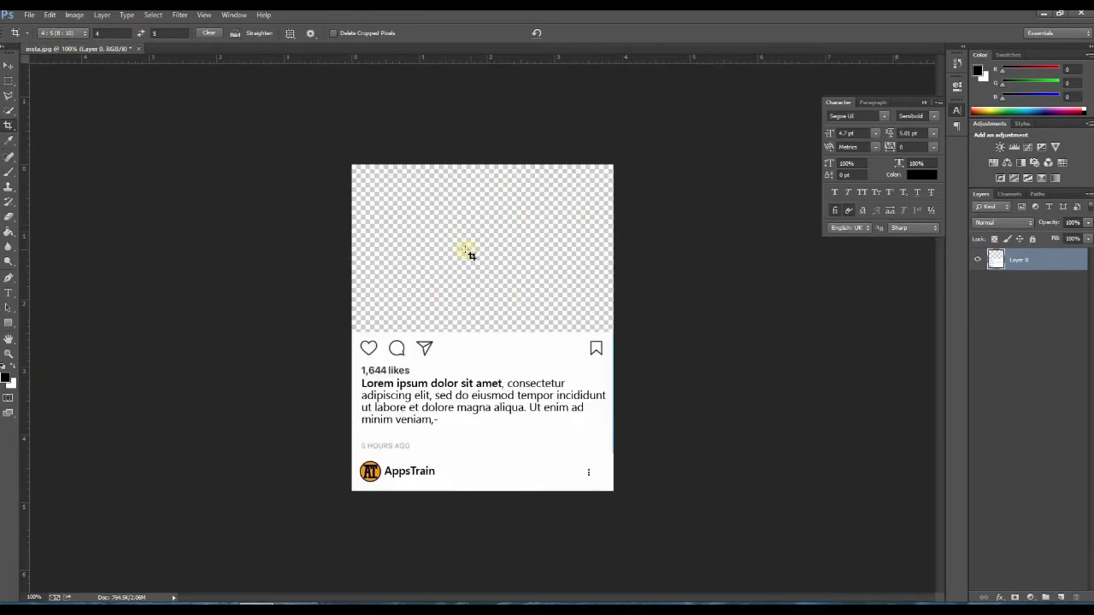
click(8, 65)
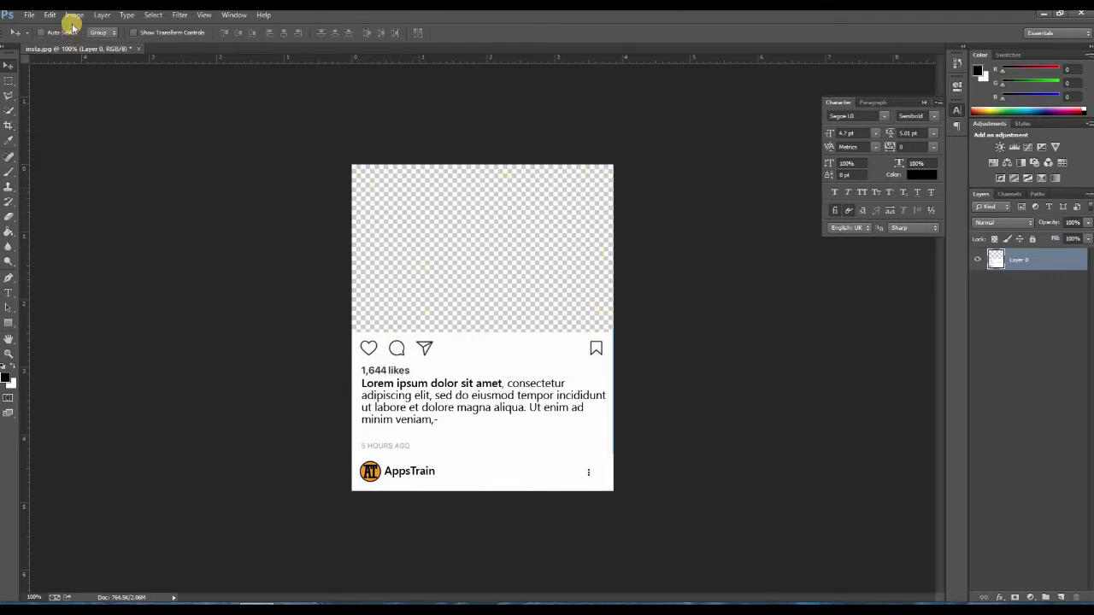
click(31, 15)
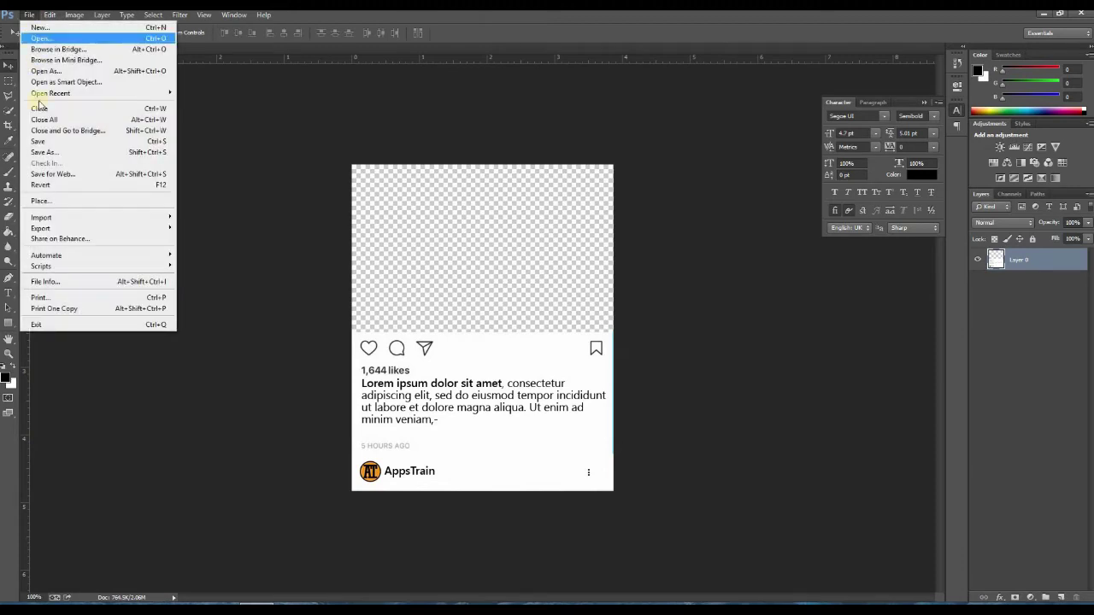
click(48, 199)
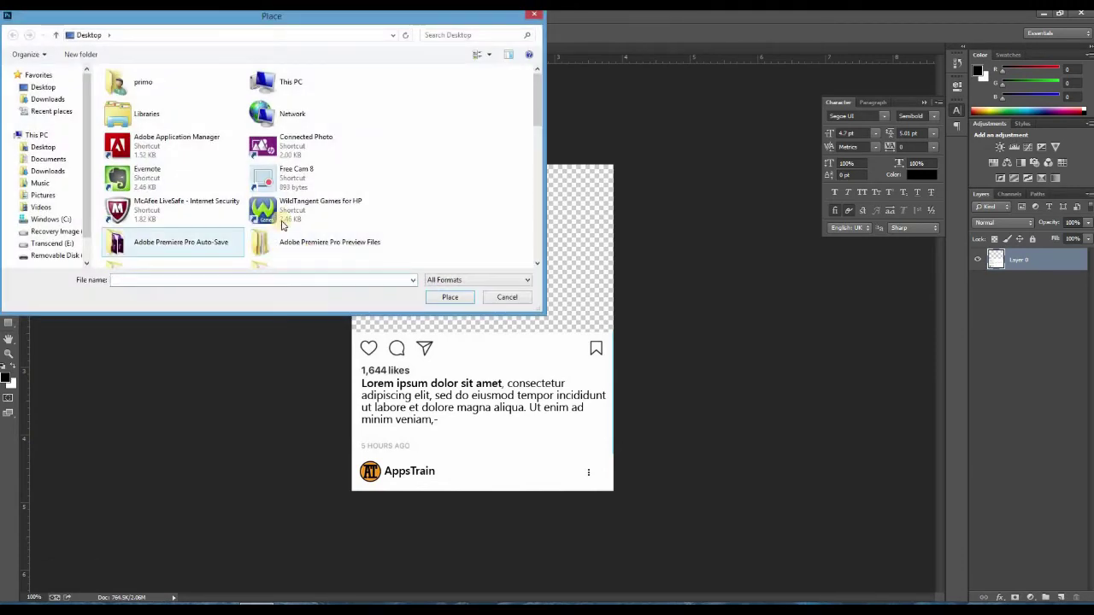
drag(537, 92, 537, 147)
click(321, 139)
click(448, 298)
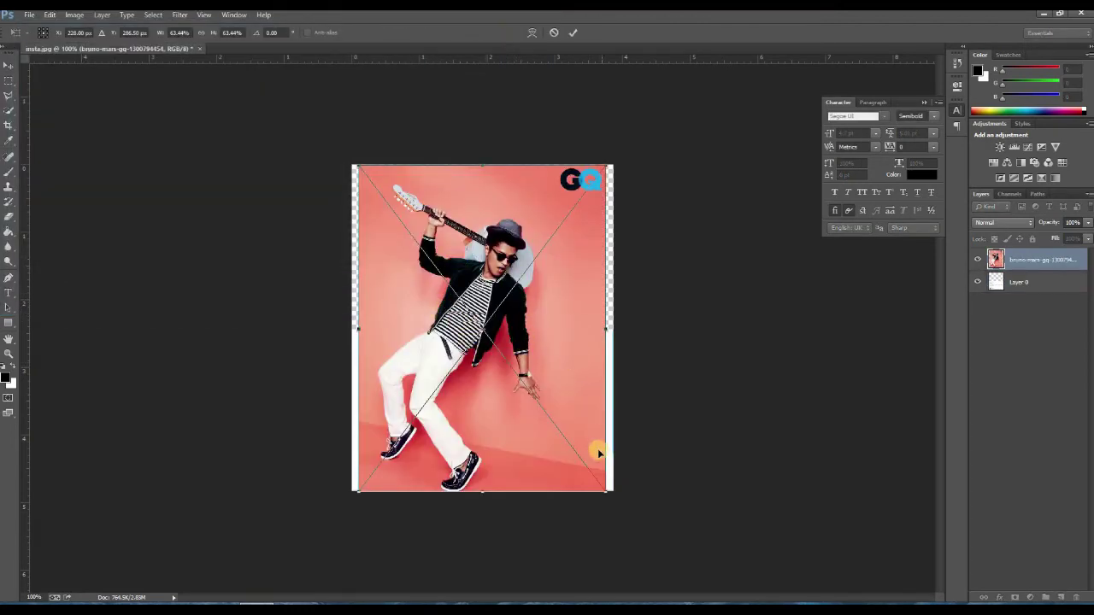
drag(605, 493, 601, 485)
click(571, 33)
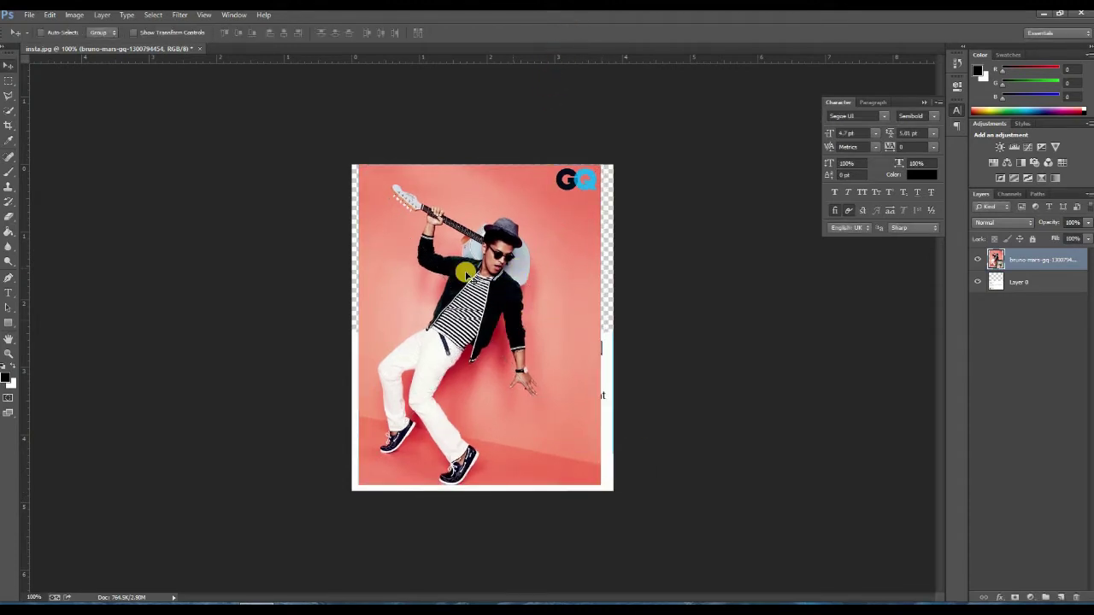
- Select the guitar and the man's upper body using the Quick Selection tool with a 10 px brush
click(9, 353)
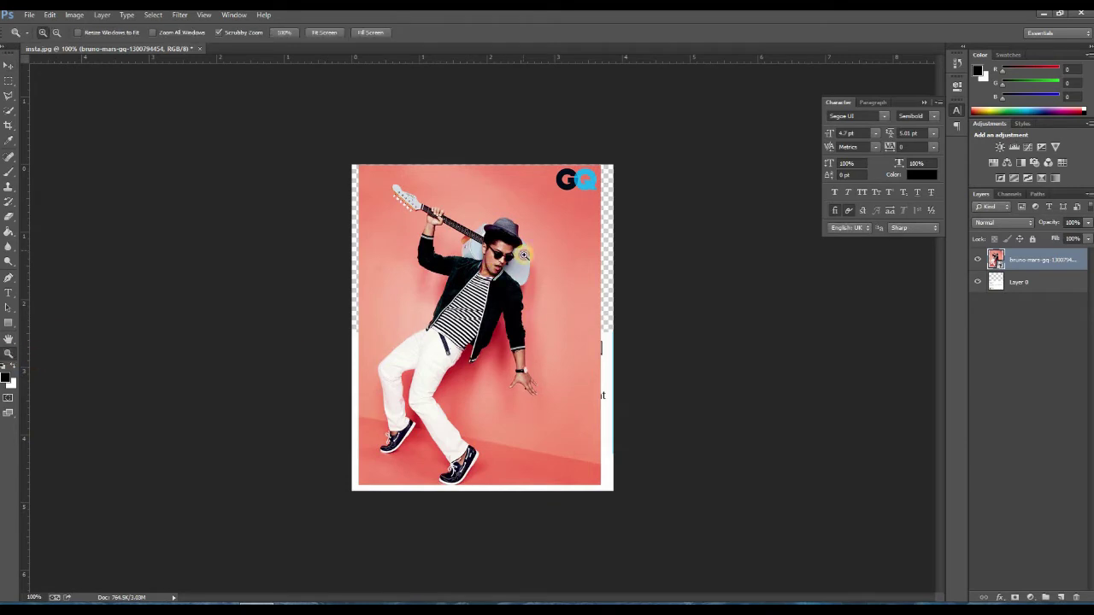
click(525, 253)
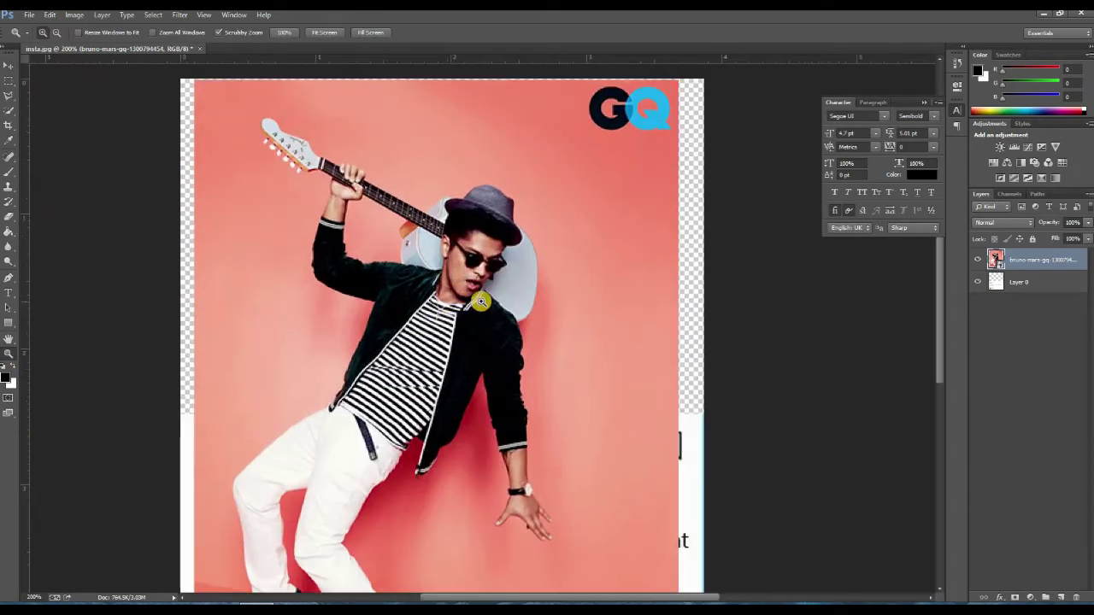
click(10, 111)
click(42, 108)
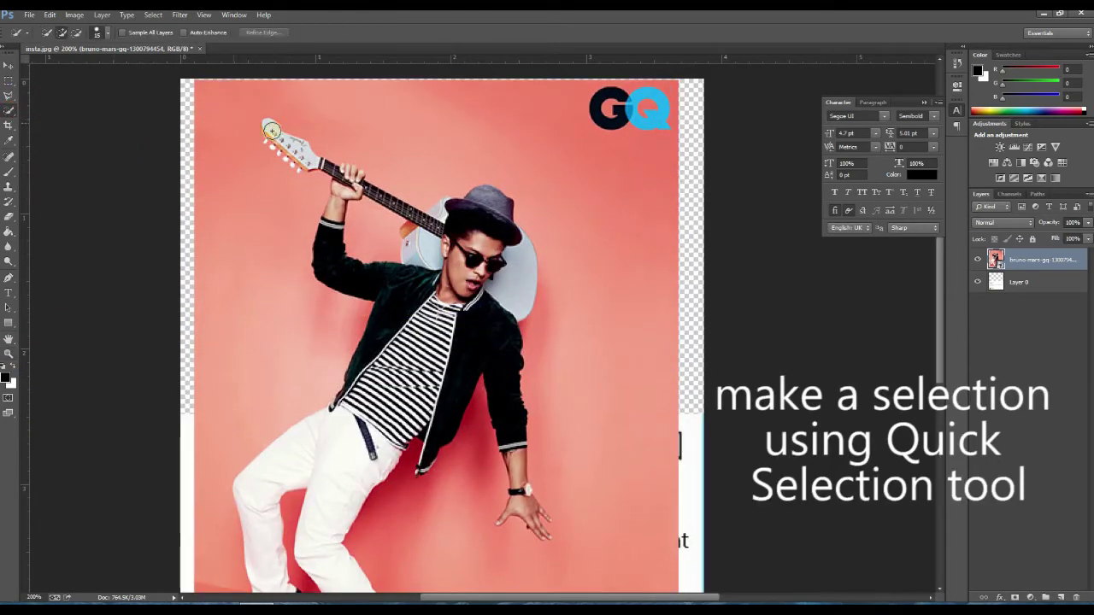
click(102, 34)
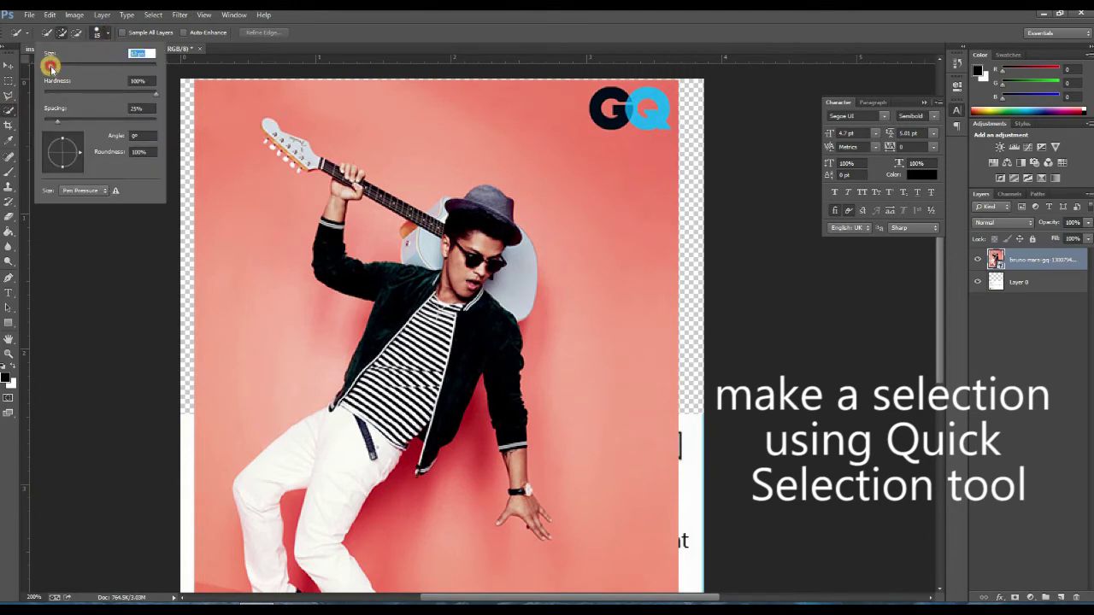
drag(266, 124, 280, 135)
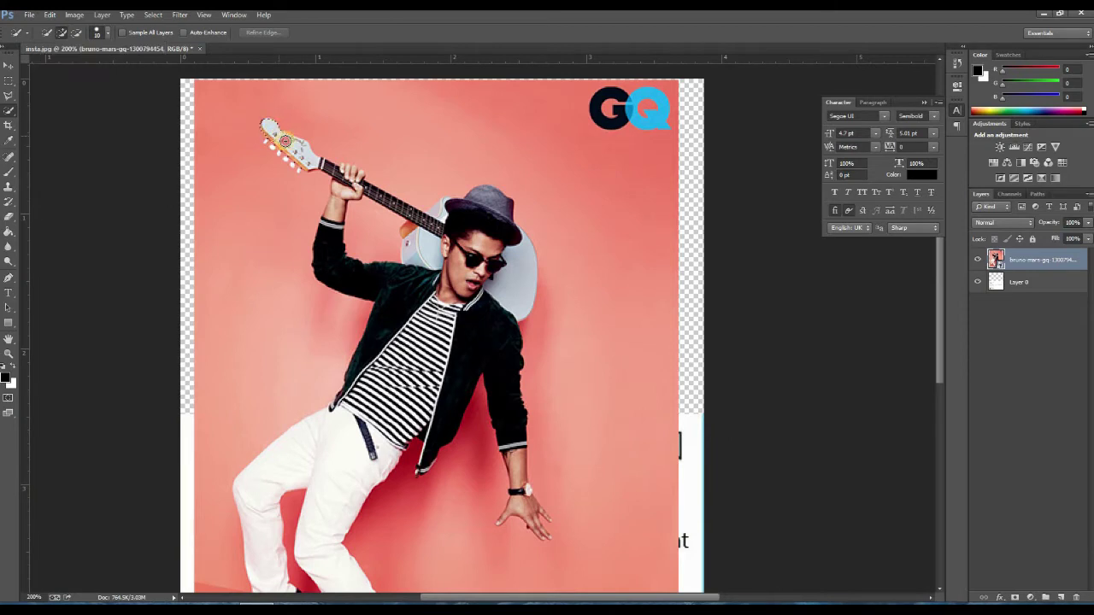
mouse_move(402, 203)
mouse_down()
mouse_move(431, 217)
mouse_move(471, 203)
mouse_move(517, 240)
mouse_move(500, 264)
mouse_move(445, 267)
mouse_move(411, 234)
mouse_move(406, 269)
mouse_move(341, 262)
mouse_move(336, 213)
mouse_move(355, 277)
mouse_move(497, 298)
mouse_move(509, 373)
mouse_move(481, 318)
mouse_move(343, 420)
mouse_move(406, 331)
mouse_move(382, 368)
mouse_move(447, 343)
mouse_move(427, 384)
mouse_up()
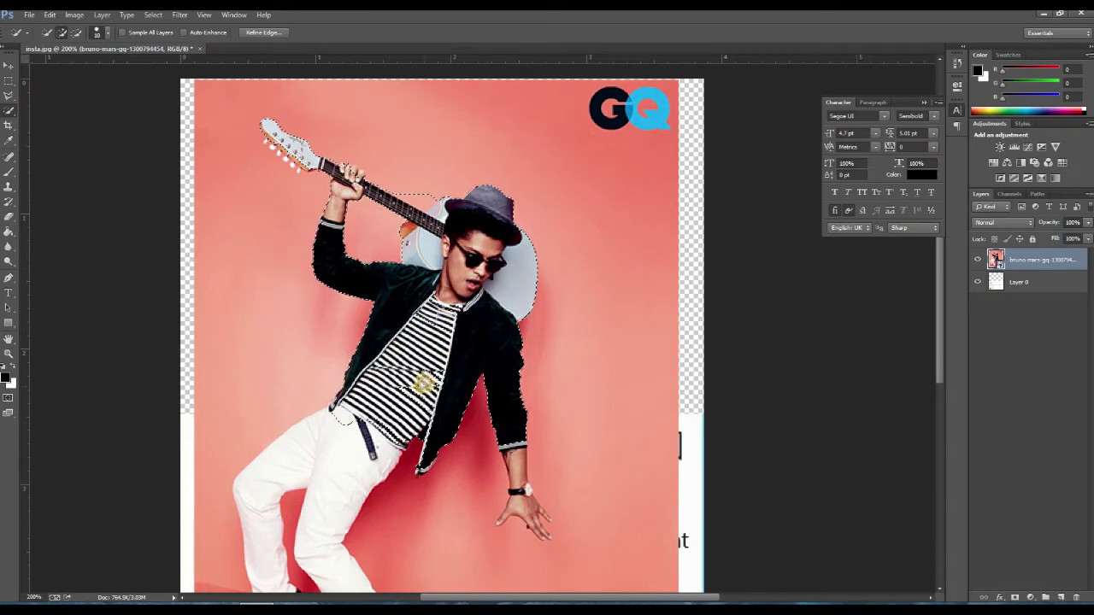
- Extend the quick selection over the man's white trousers, both shoes and lowered hand
scroll(417, 351, down, 3)
mouse_move(401, 346)
mouse_down()
mouse_move(411, 368)
mouse_move(537, 459)
mouse_move(545, 445)
mouse_move(401, 363)
mouse_move(334, 415)
mouse_move(356, 532)
mouse_up()
scroll(376, 513, down, 3)
mouse_move(395, 483)
mouse_down()
mouse_move(426, 486)
mouse_move(387, 531)
mouse_move(376, 525)
mouse_move(386, 507)
mouse_move(400, 533)
mouse_move(361, 536)
mouse_up()
mouse_move(291, 429)
mouse_down()
mouse_move(255, 445)
mouse_move(261, 440)
mouse_move(257, 463)
mouse_up()
- Refine the selection around the fingers of the lowered hand using a smaller Quick Selection brush, subtracting background and re-adding the fingertips
click(107, 32)
drag(68, 58, 47, 65)
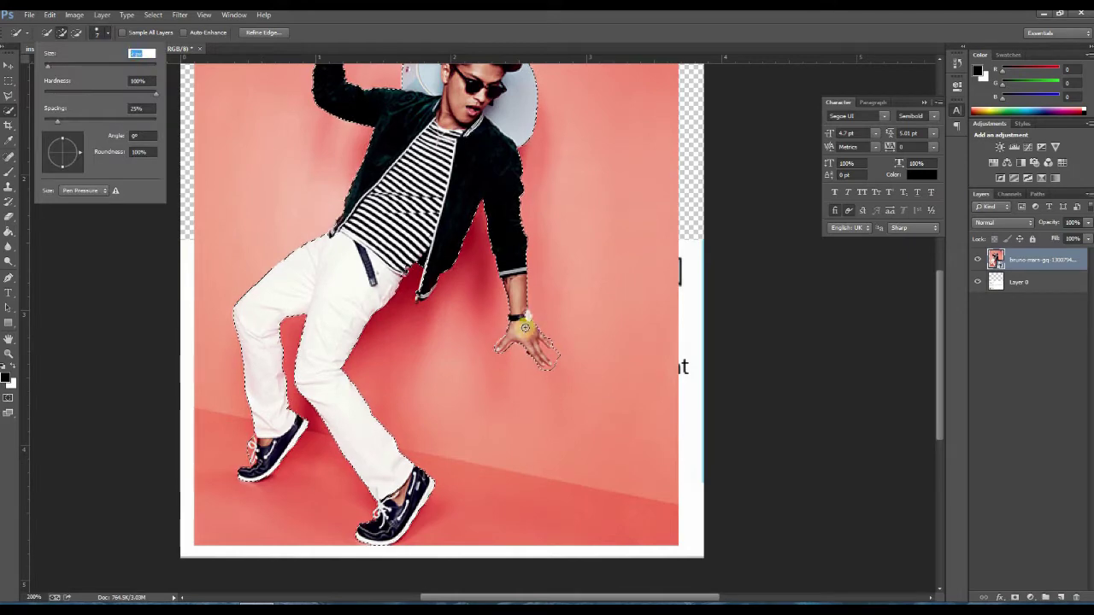
click(554, 356)
mouse_move(555, 363)
mouse_down()
mouse_move(519, 344)
mouse_move(544, 359)
mouse_up()
scroll(560, 359, up, 3)
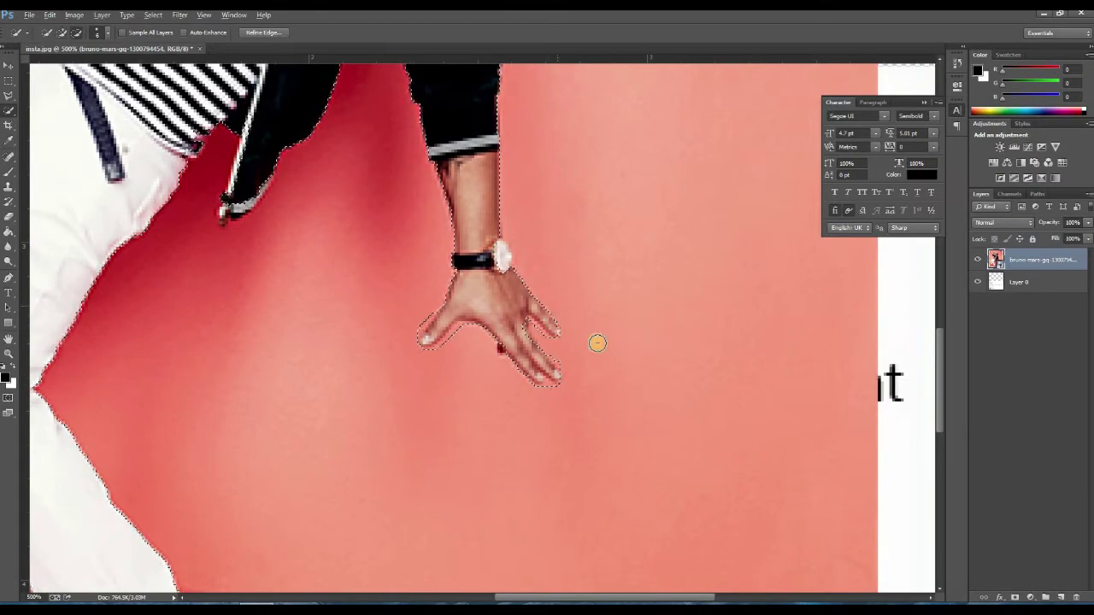
click(99, 32)
click(541, 342)
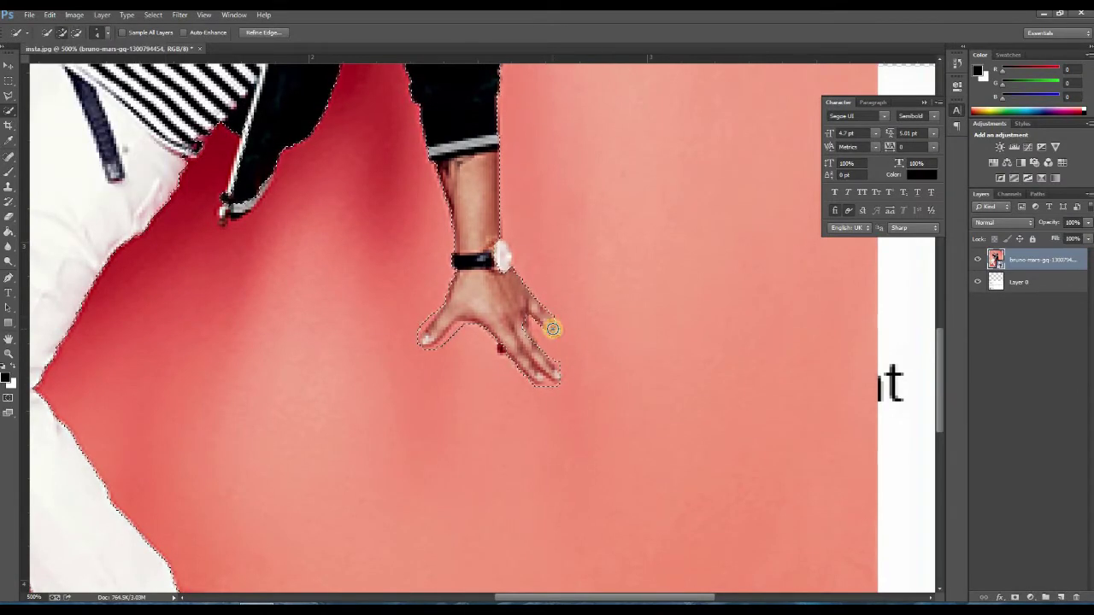
- Clean up the selection along the guitar neck, raised fingers and headstock, removing the background beside the hat and guitar body
scroll(439, 384, up, 10)
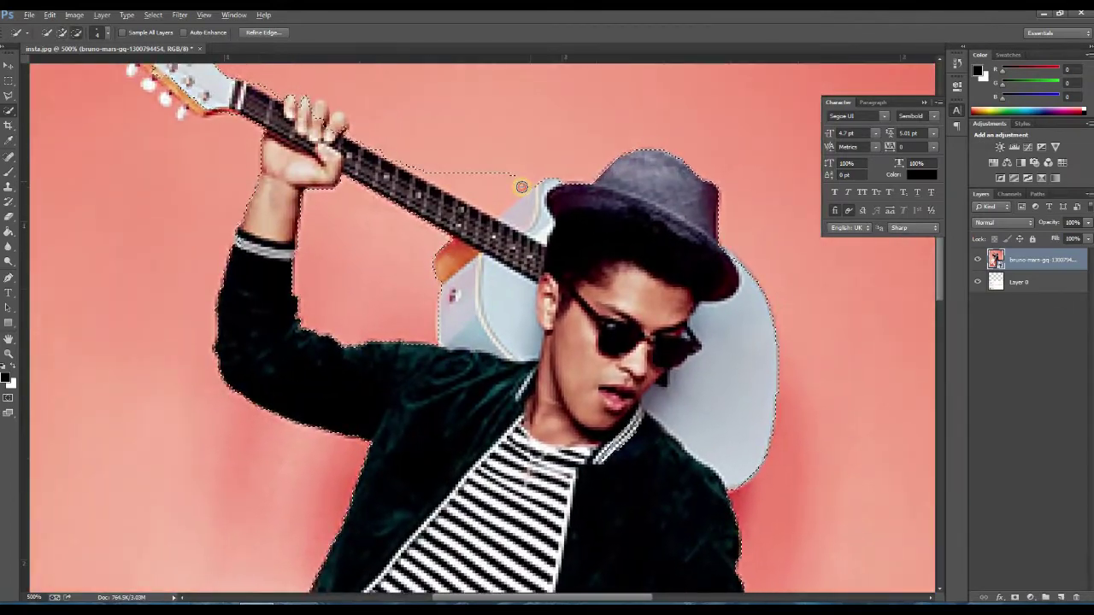
drag(521, 186, 391, 151)
drag(377, 193, 452, 252)
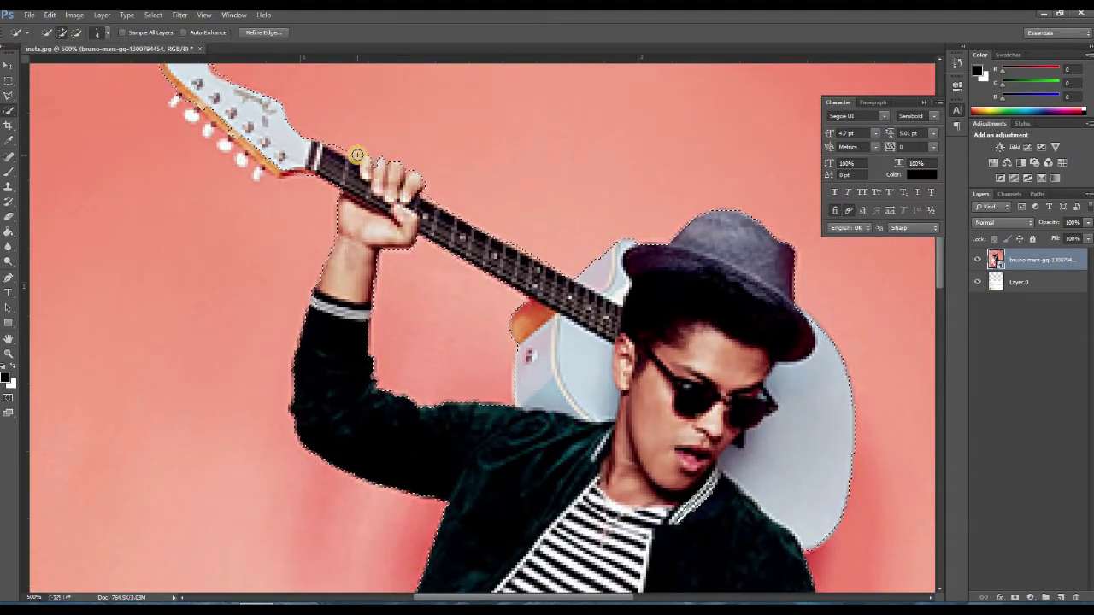
scroll(299, 183, up, 2)
scroll(299, 183, left, 3)
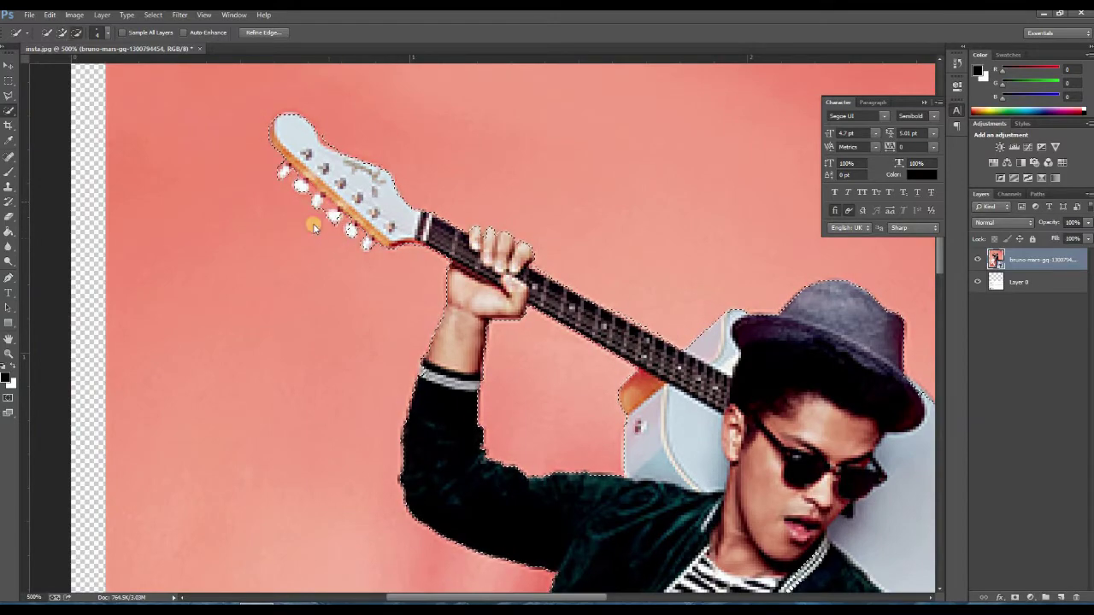
drag(461, 234, 299, 77)
- Run Refine Edge on the whole figure's selection and accept it with output to Selection
key(ctrl+minus)
key(ctrl+minus)
key(ctrl+minus)
key(ctrl+minus)
click(153, 14)
click(171, 97)
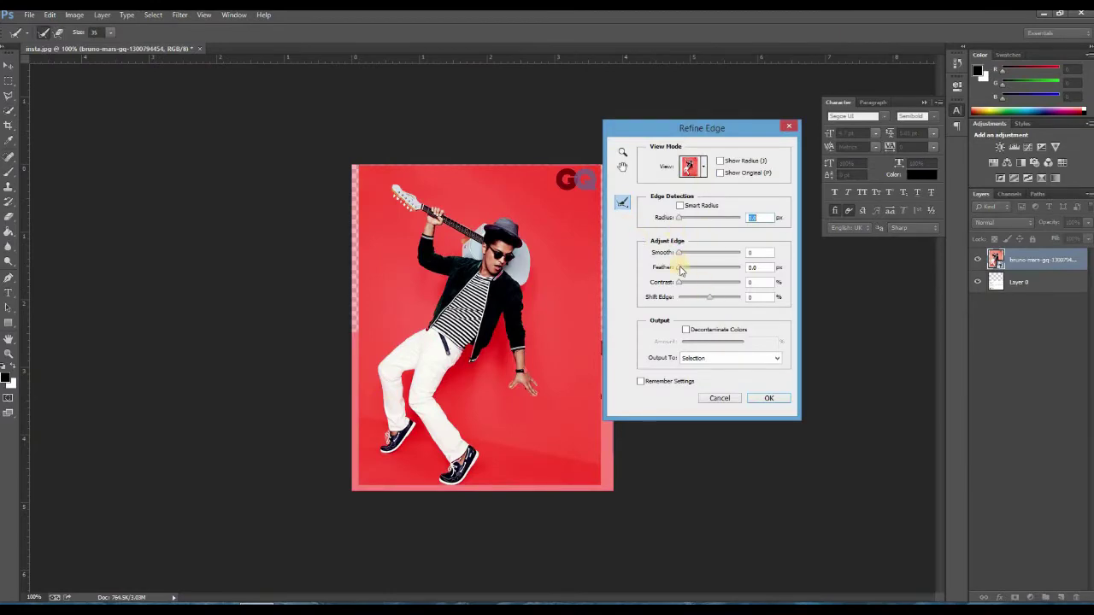
click(756, 398)
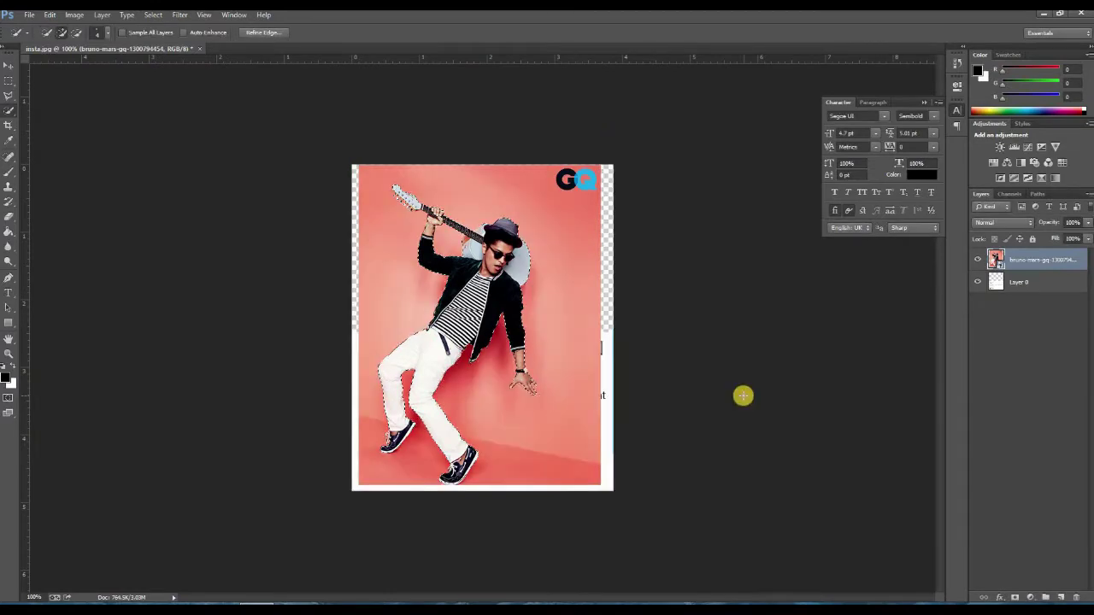
- Rasterize the bruno-mars-gq layer and add a layer mask from the selection to hide the background
right_click(1019, 260)
click(921, 305)
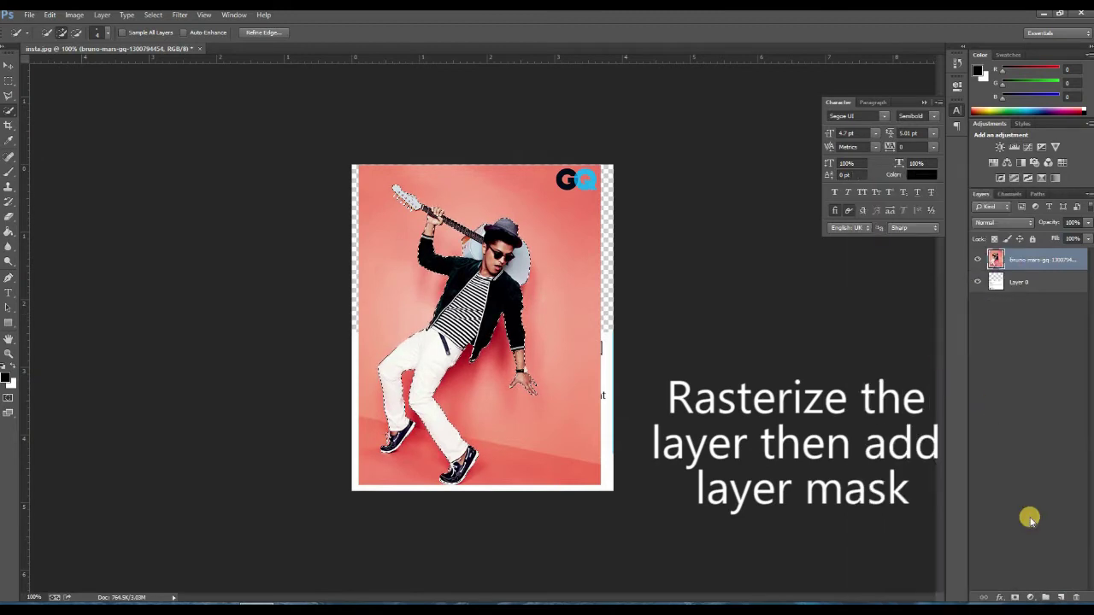
click(1013, 597)
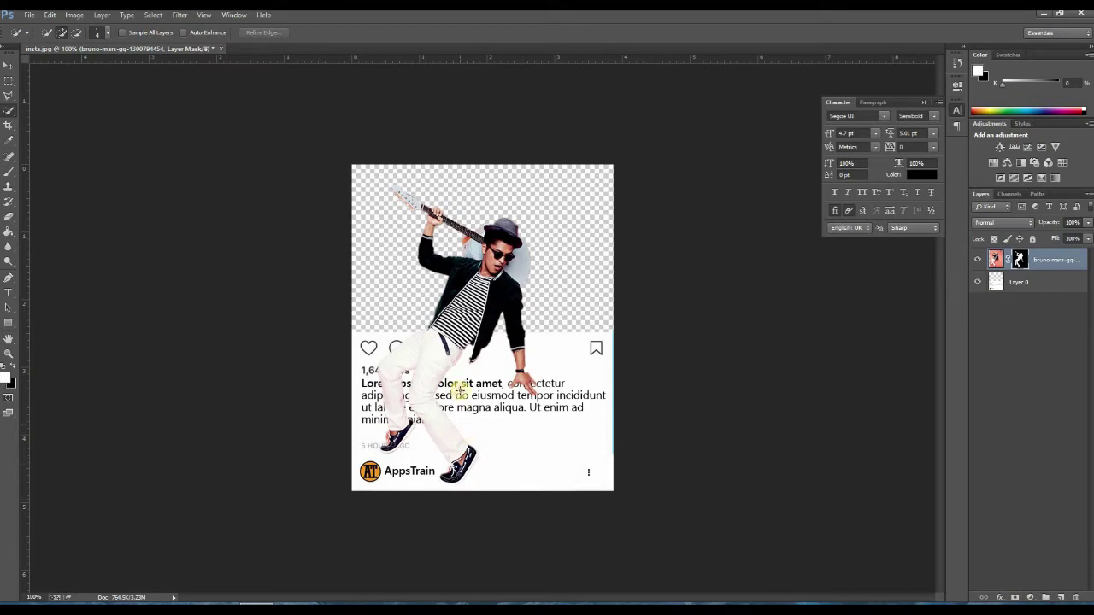
- Move the masked cutout slightly to the right over the post frame with the Move tool
click(11, 64)
right_click(504, 306)
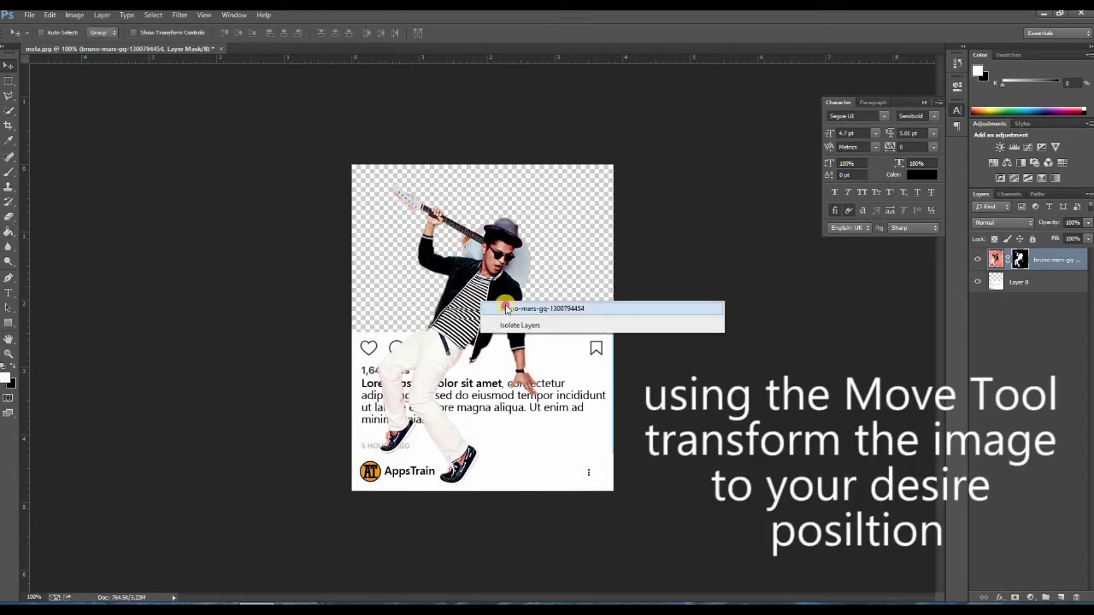
click(506, 307)
drag(501, 254, 495, 311)
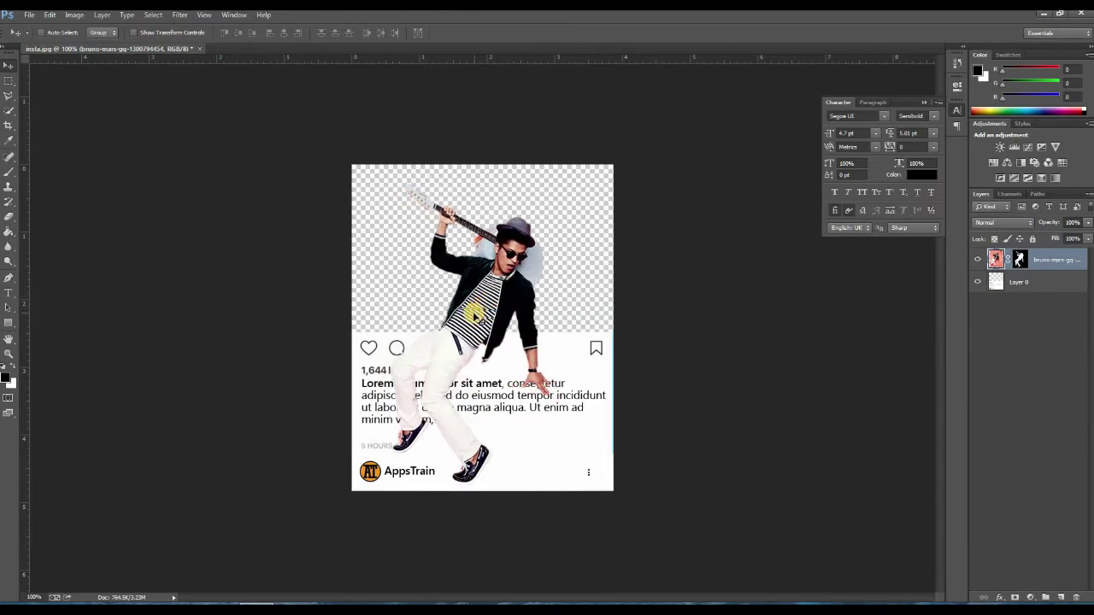
- Scale the cutout down proportionally with Free Transform and shift it so the shoes land on the caption text
key(ctrl+t)
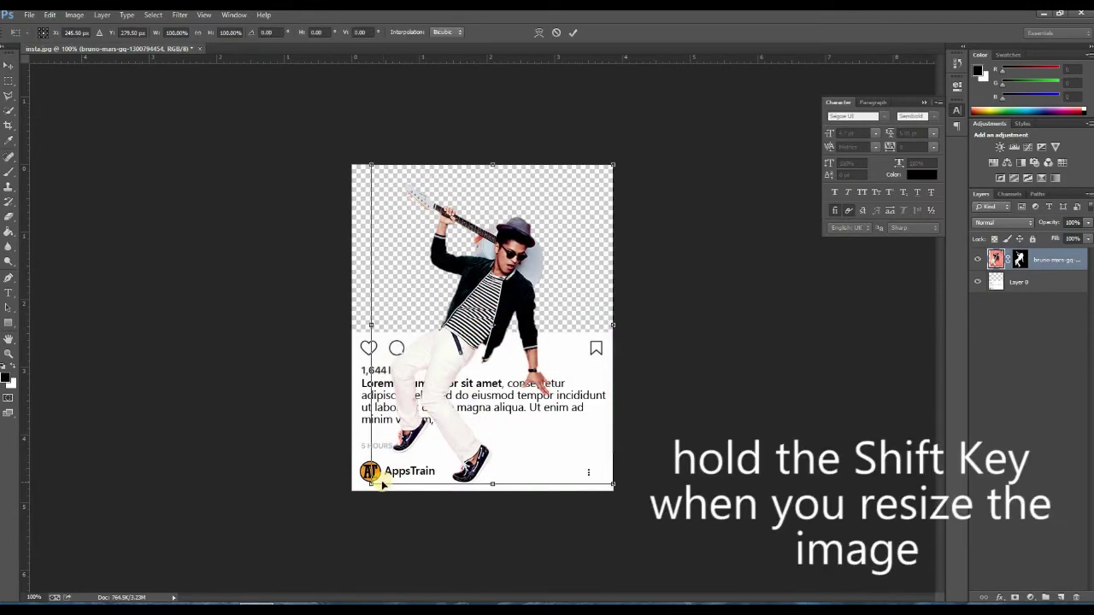
drag(371, 480, 421, 418)
mouse_move(519, 300)
mouse_down()
mouse_move(542, 304)
mouse_move(498, 288)
mouse_move(526, 281)
mouse_up()
key(Return)
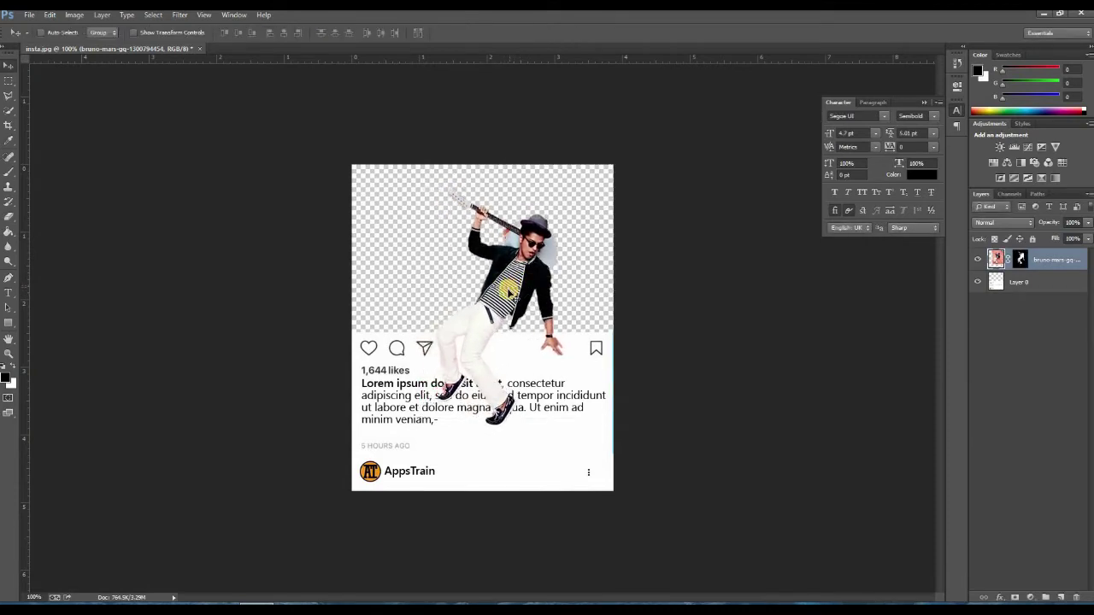
- Free-transform the cutout to about 106.5% scale, rotate it about -5.5°, and move it slightly up
key(ctrl+t)
mouse_move(421, 426)
mouse_down()
mouse_move(400, 448)
mouse_move(409, 443)
mouse_up()
drag(485, 312, 486, 303)
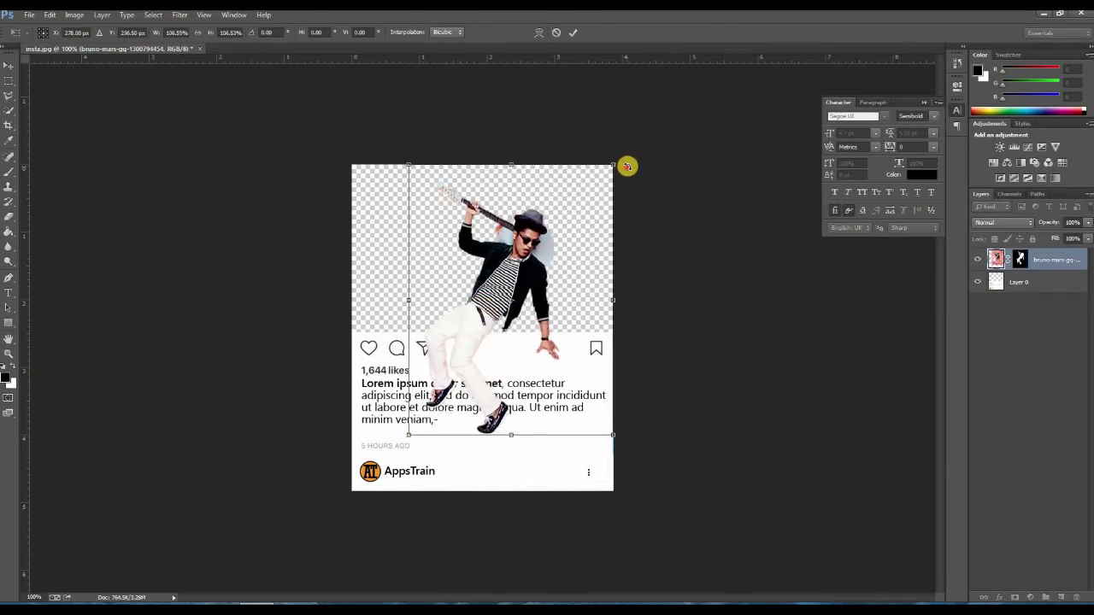
drag(626, 167, 609, 161)
drag(478, 372, 482, 353)
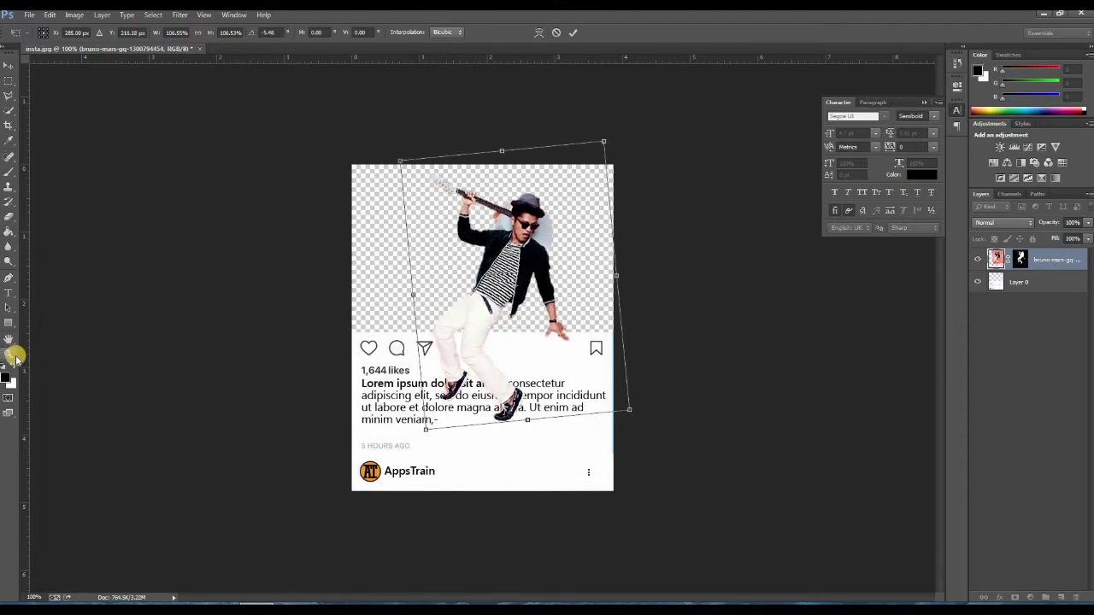
- Rotate the cutout to about -7.5°, reposition it so the lowered hand rests on the photo's lower edge, and apply the transformation
key(ctrl+plus)
key(ctrl+plus)
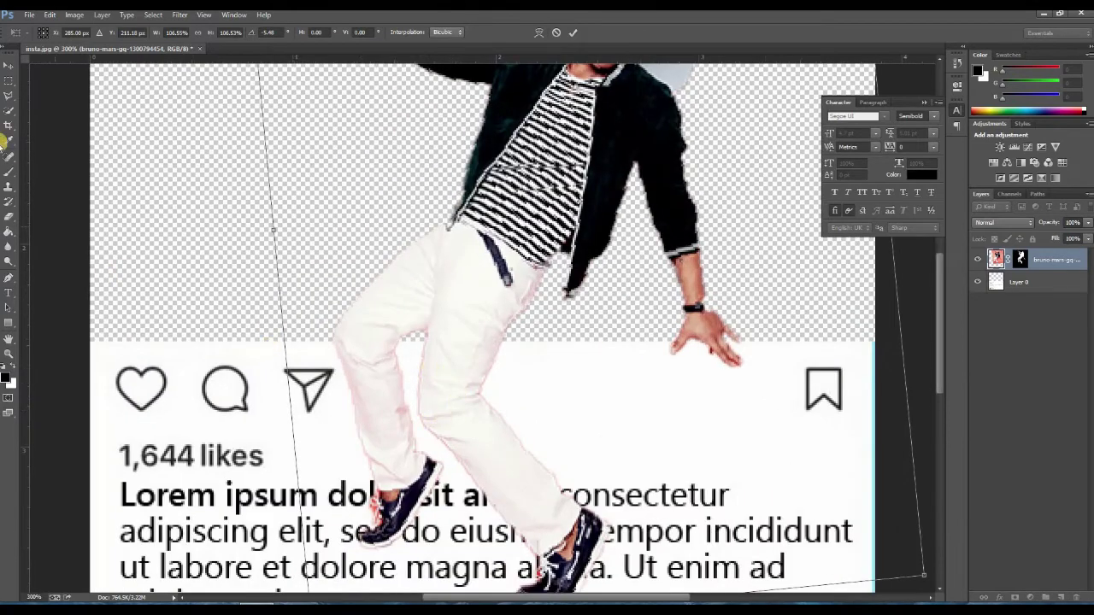
click(8, 74)
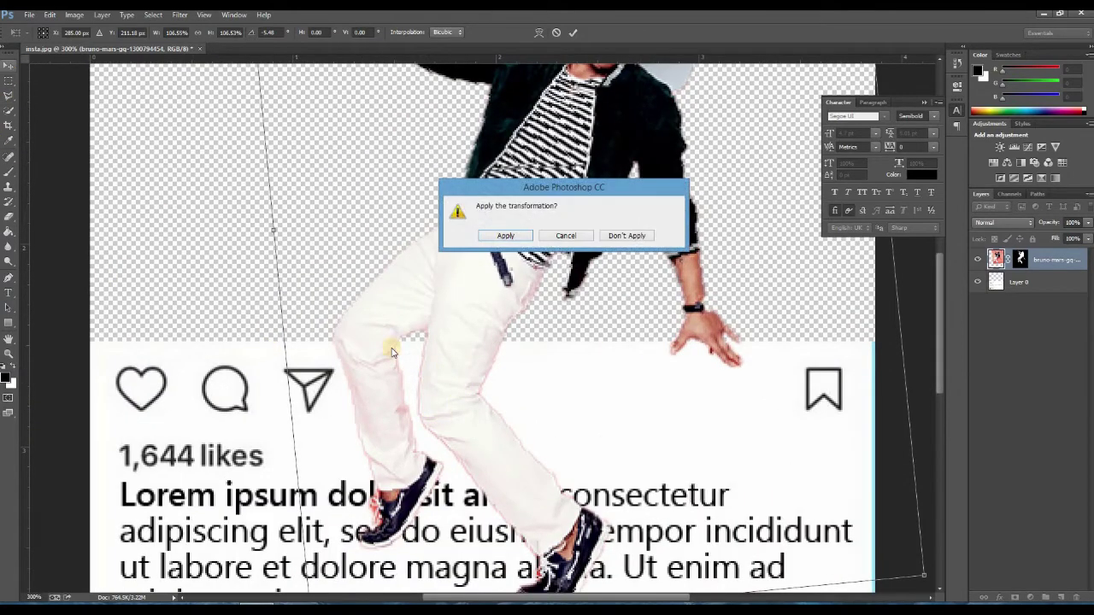
click(573, 240)
drag(532, 260, 517, 273)
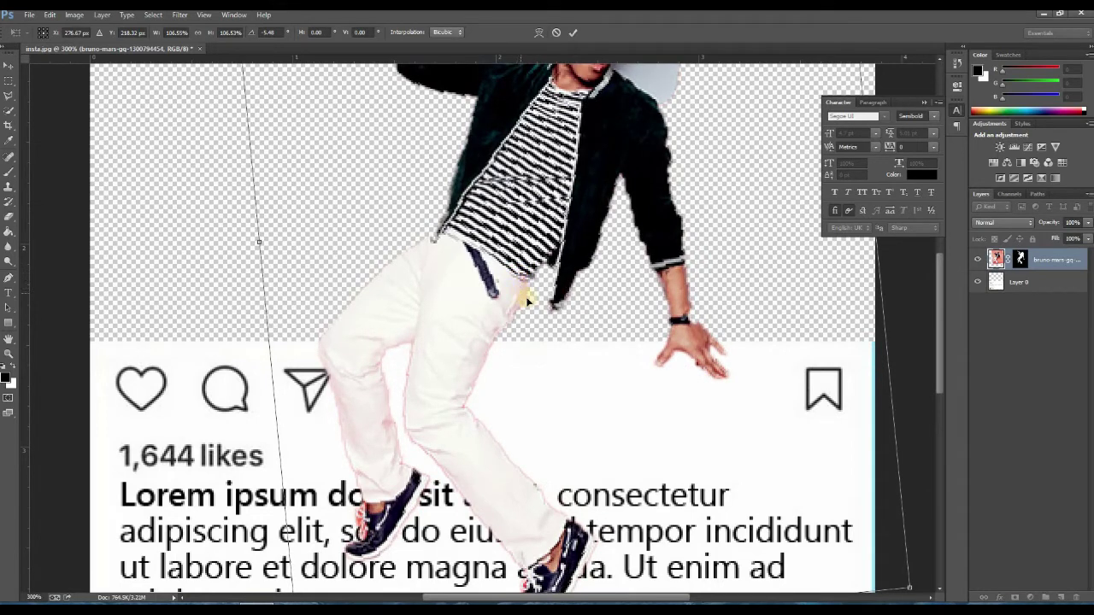
drag(922, 580, 926, 573)
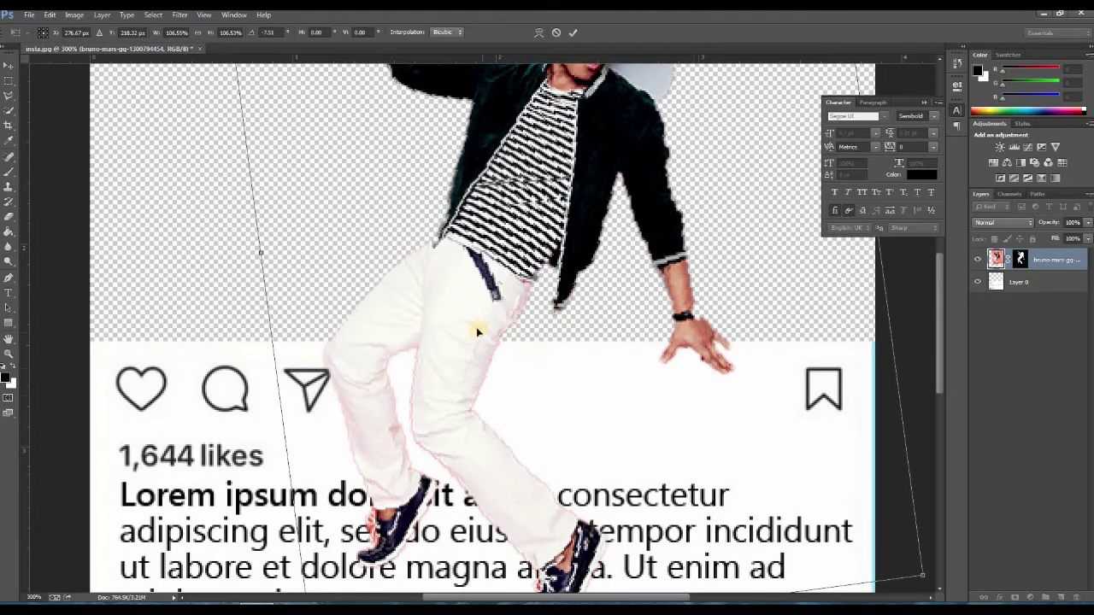
drag(475, 332, 477, 328)
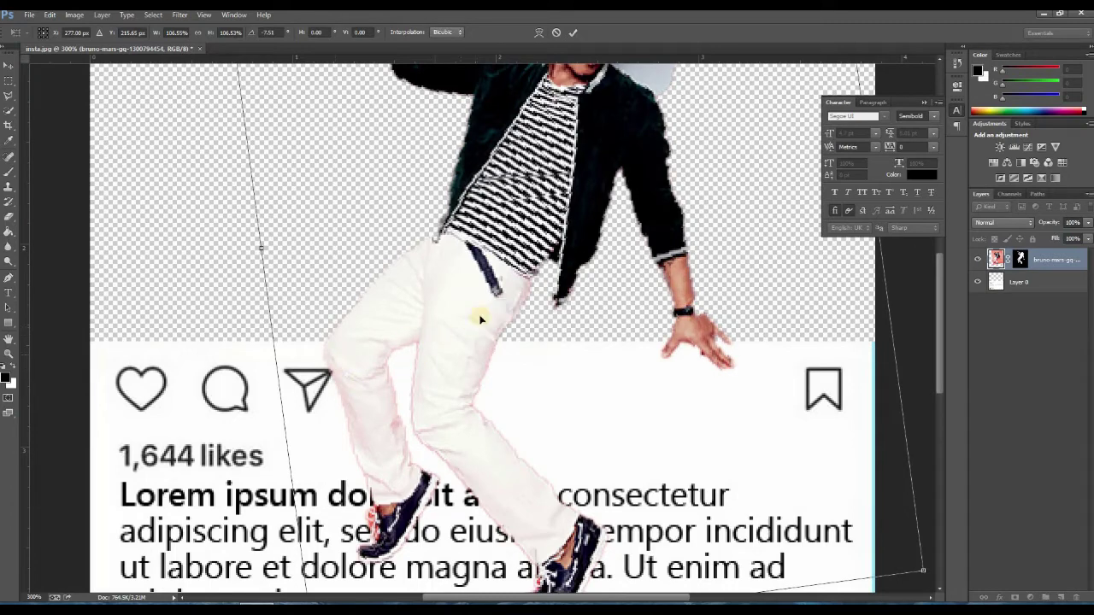
scroll(556, 360, up, 3)
click(580, 32)
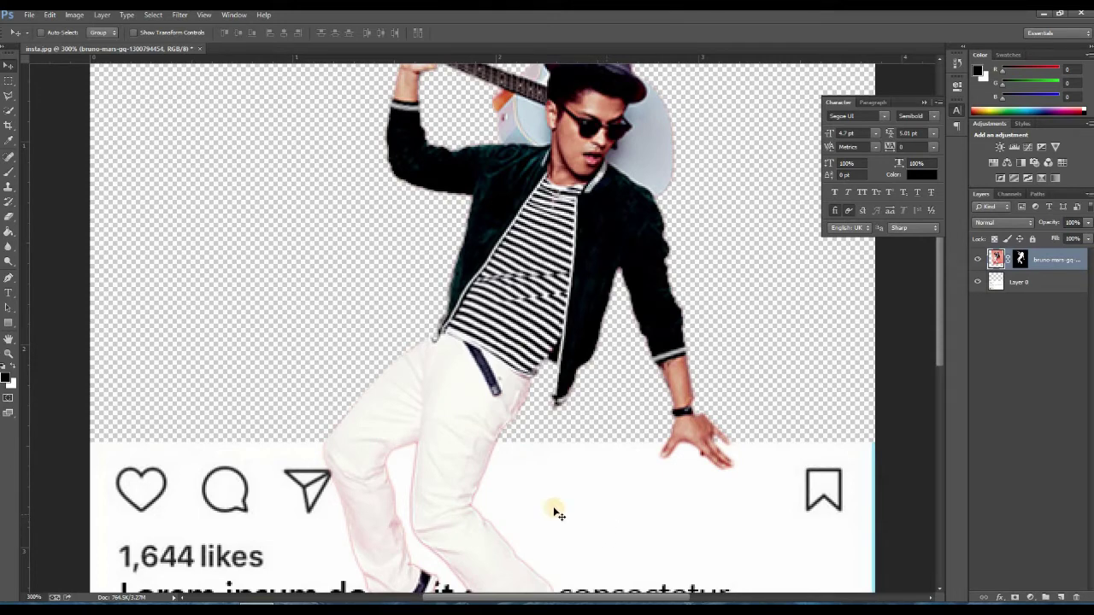
- Select the area below the photo's lower edge, enclosing the legs and fingertips, with the Polygonal Lasso and a straight horizontal top line
scroll(477, 441, down, 2)
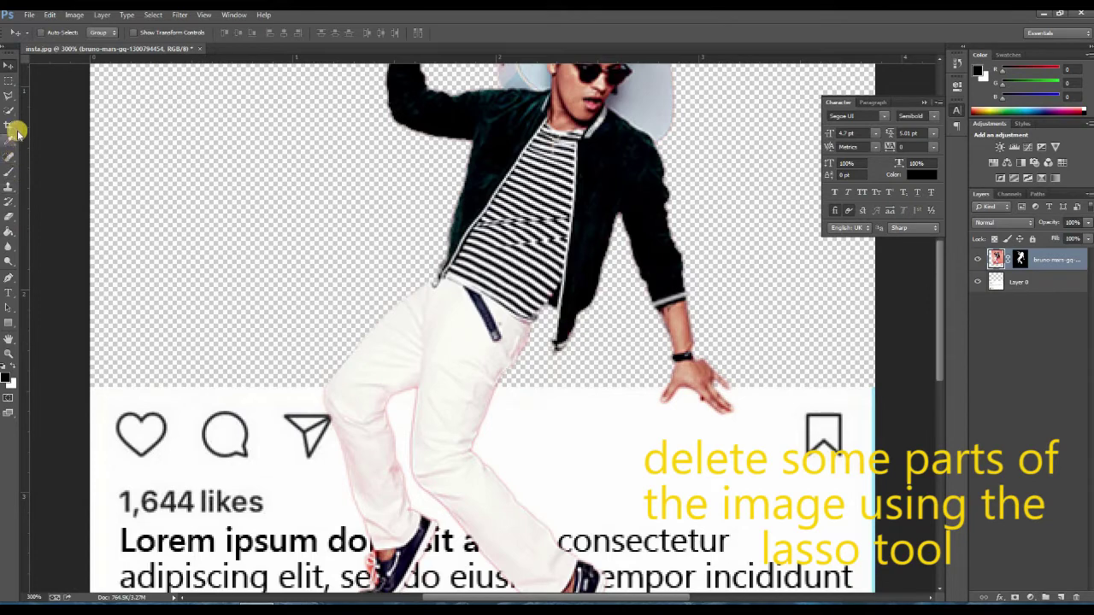
click(10, 99)
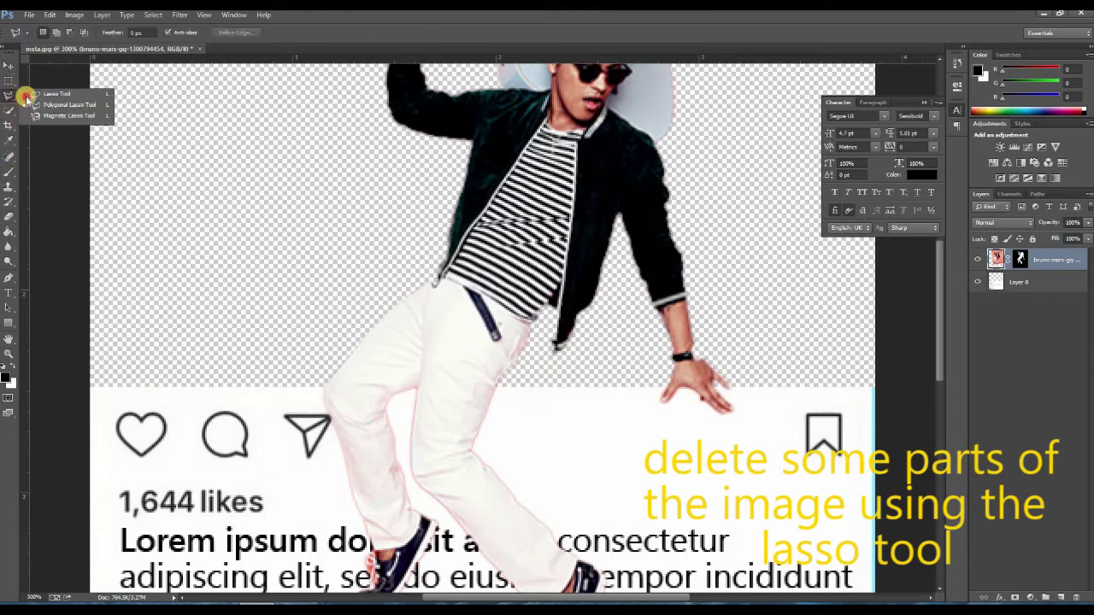
click(41, 102)
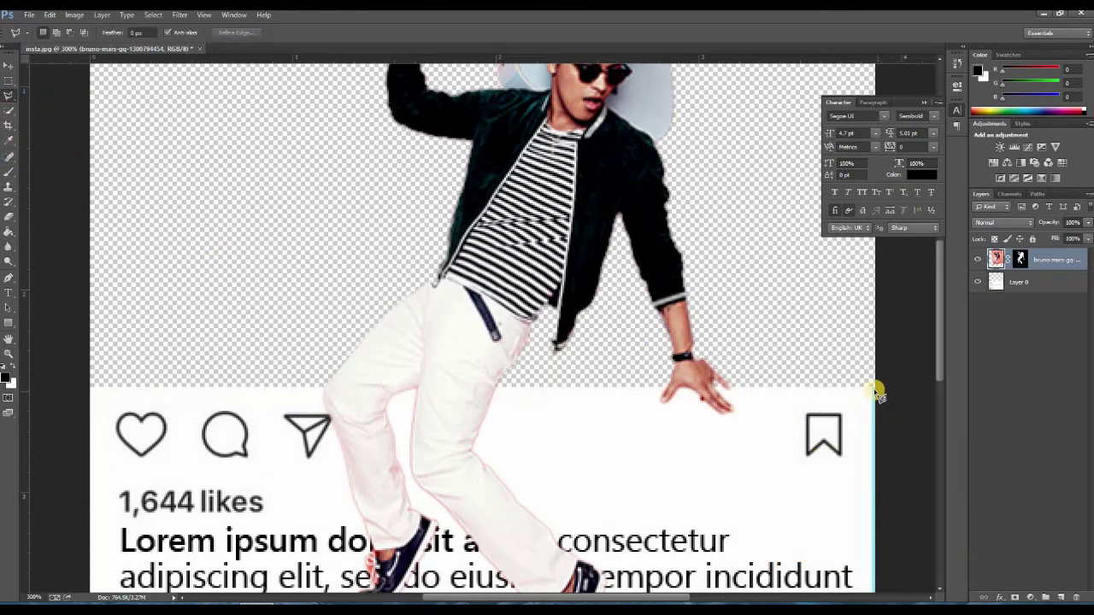
click(875, 389)
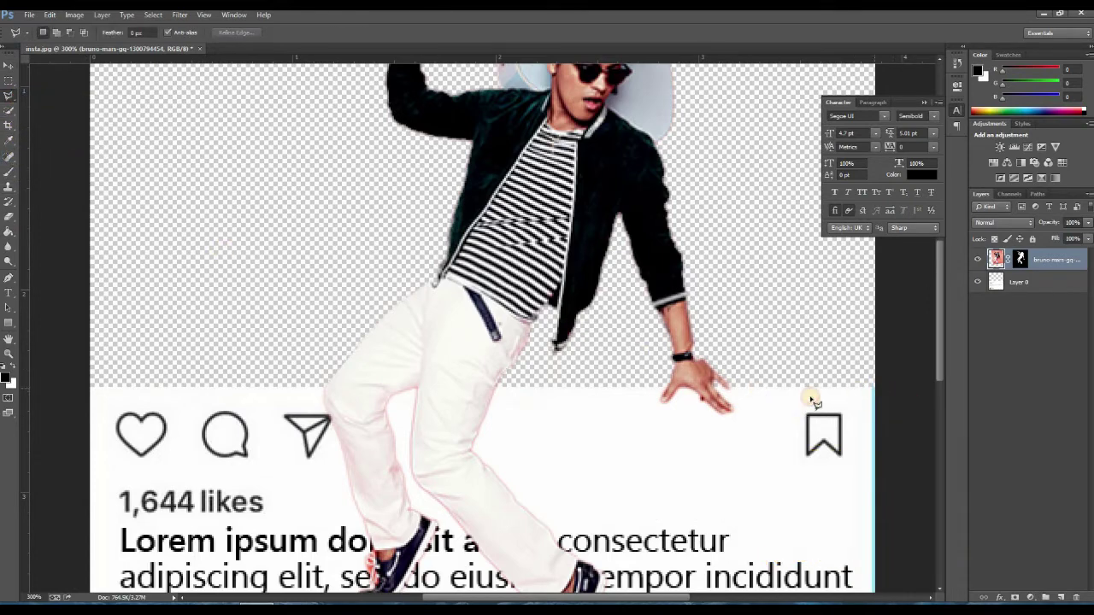
click(89, 389)
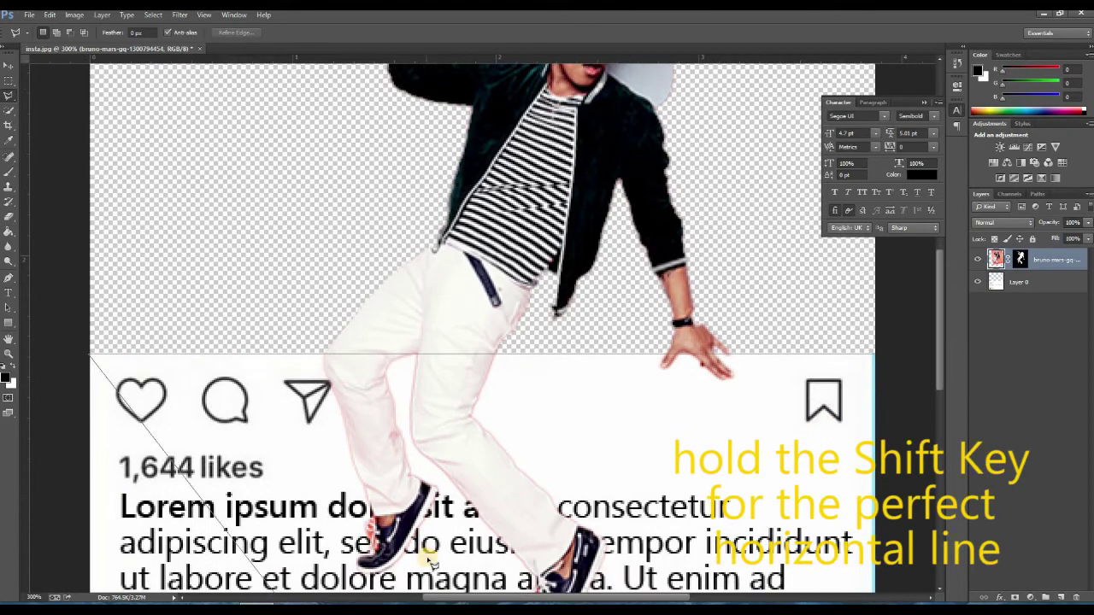
click(325, 578)
click(659, 578)
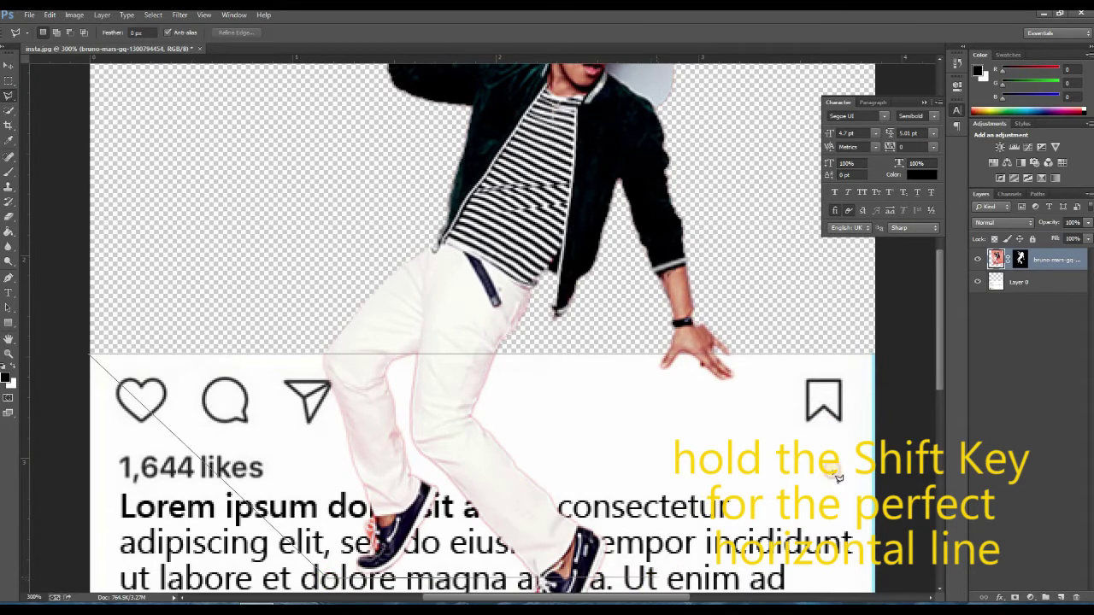
click(881, 359)
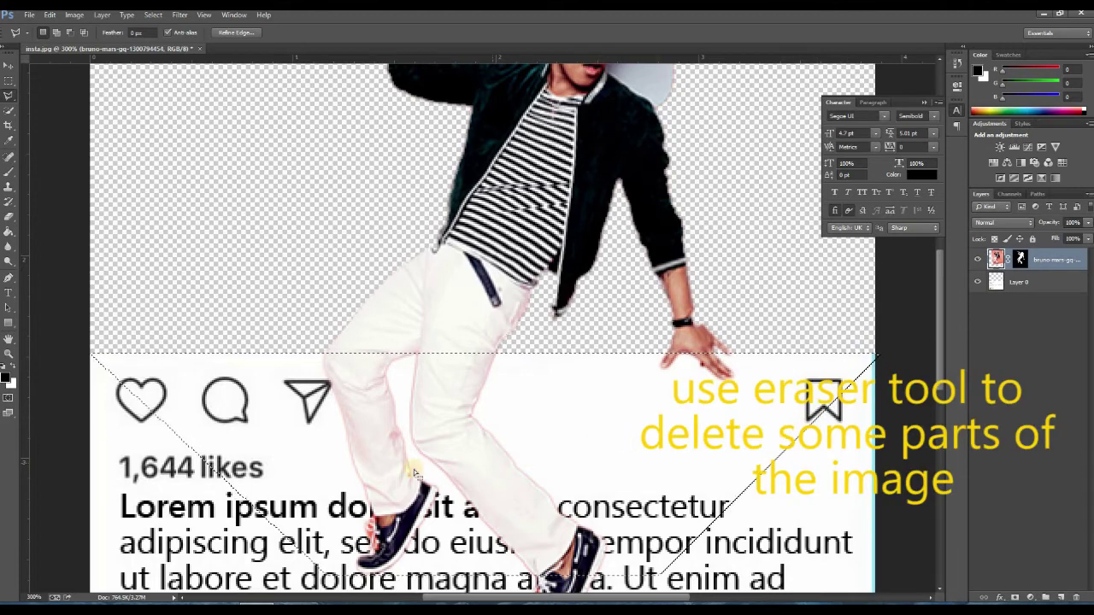
- Erase the left-hand leg and the thumb tip below the photo's lower edge with the Eraser tool, and clear the selection
click(9, 217)
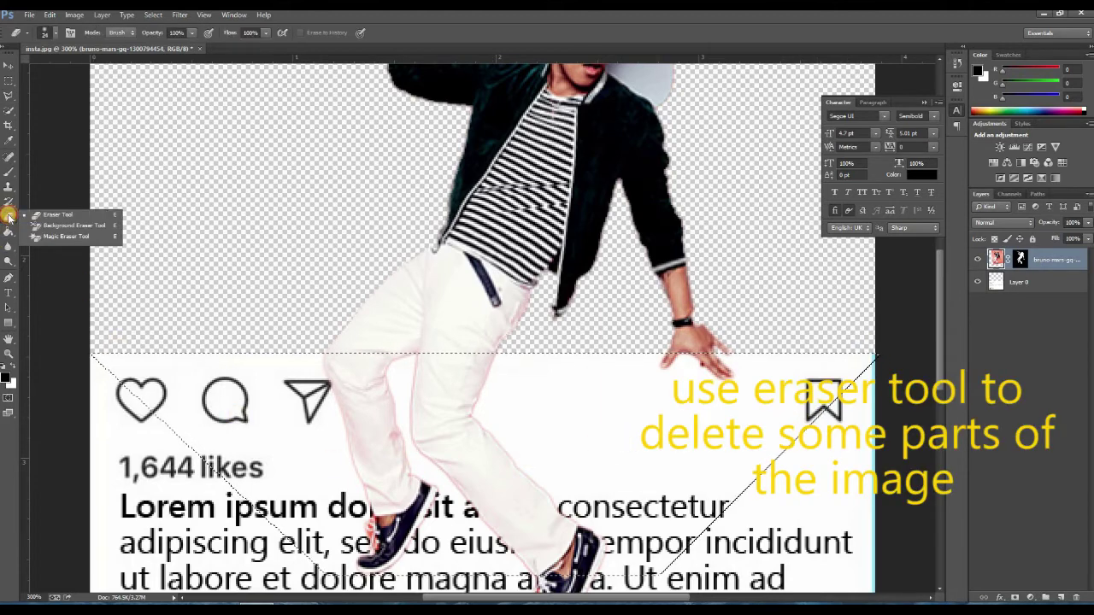
click(53, 215)
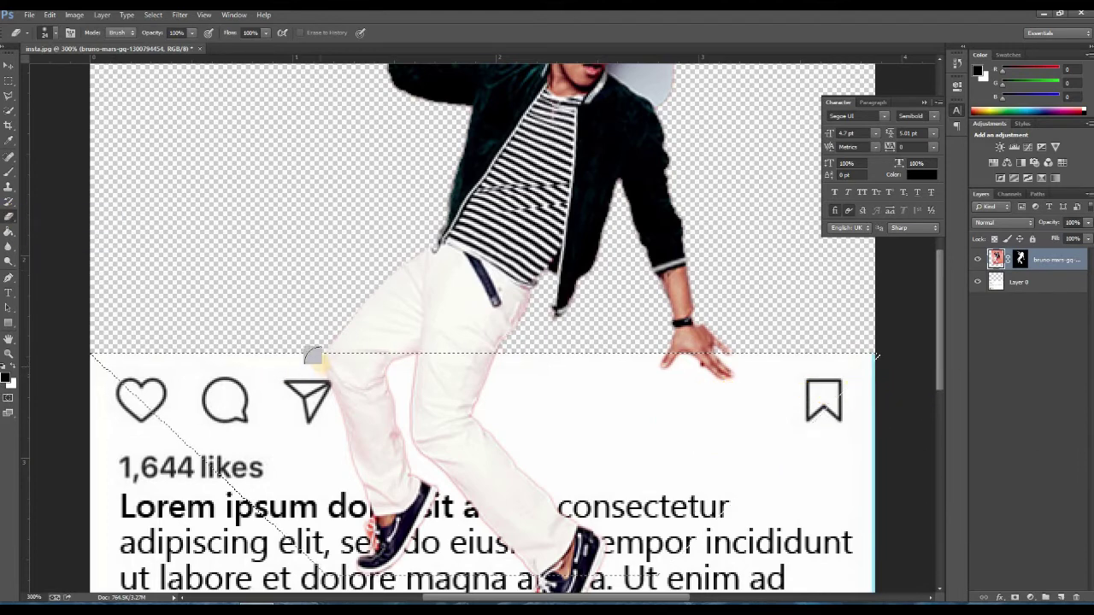
right_click(387, 346)
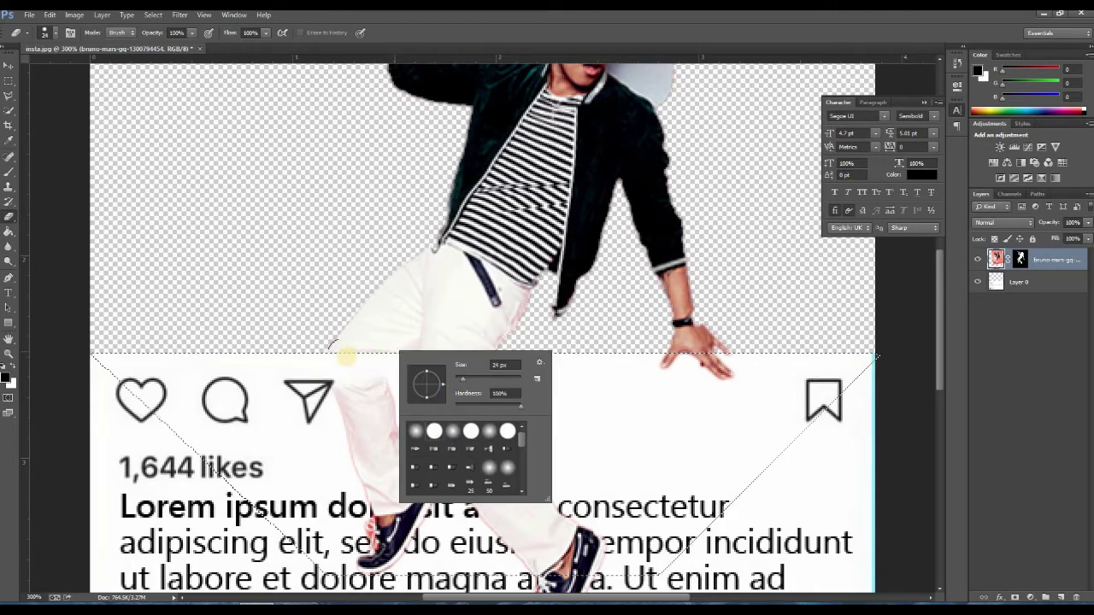
click(332, 357)
mouse_move(299, 376)
mouse_down()
mouse_move(357, 365)
mouse_move(373, 387)
mouse_move(391, 465)
mouse_move(422, 508)
mouse_move(413, 489)
mouse_move(419, 518)
mouse_move(397, 551)
mouse_move(362, 558)
mouse_move(374, 525)
mouse_move(330, 384)
mouse_move(361, 490)
mouse_up()
drag(659, 373, 670, 370)
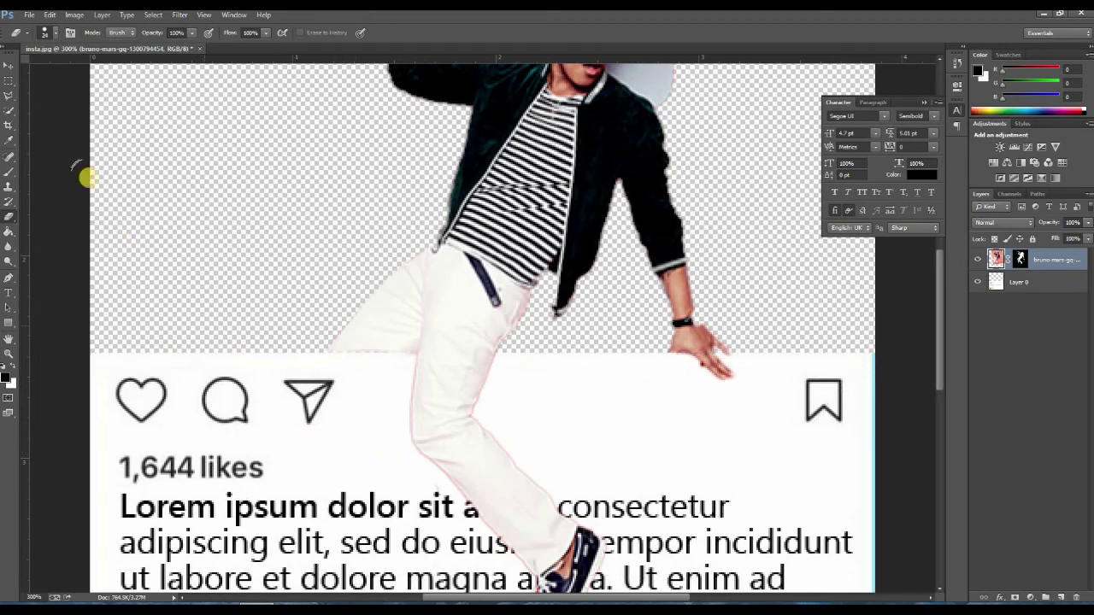
click(9, 65)
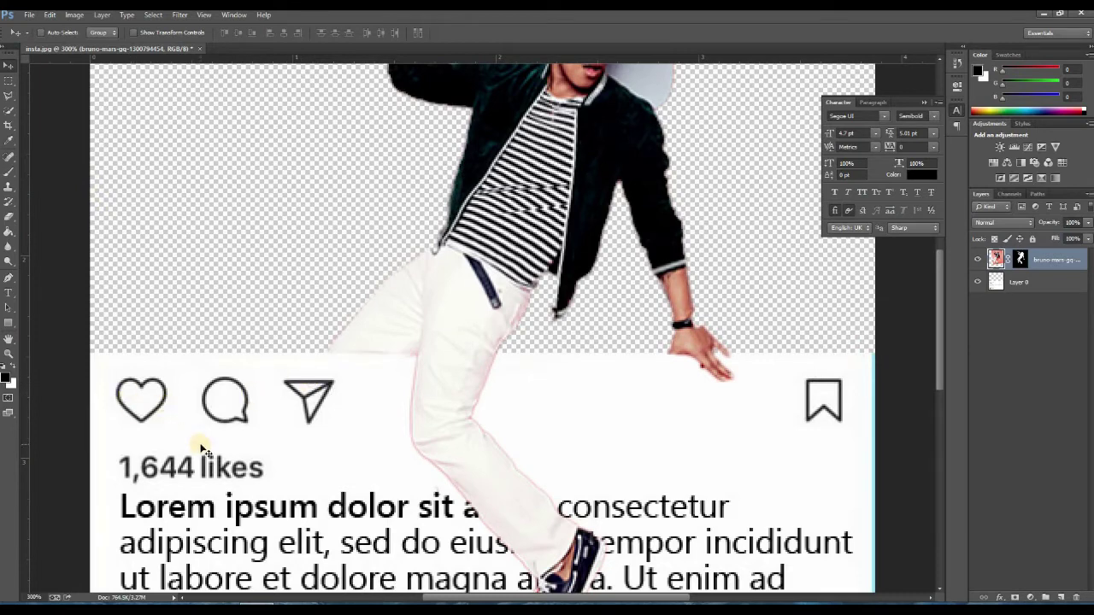
key(ctrl+minus)
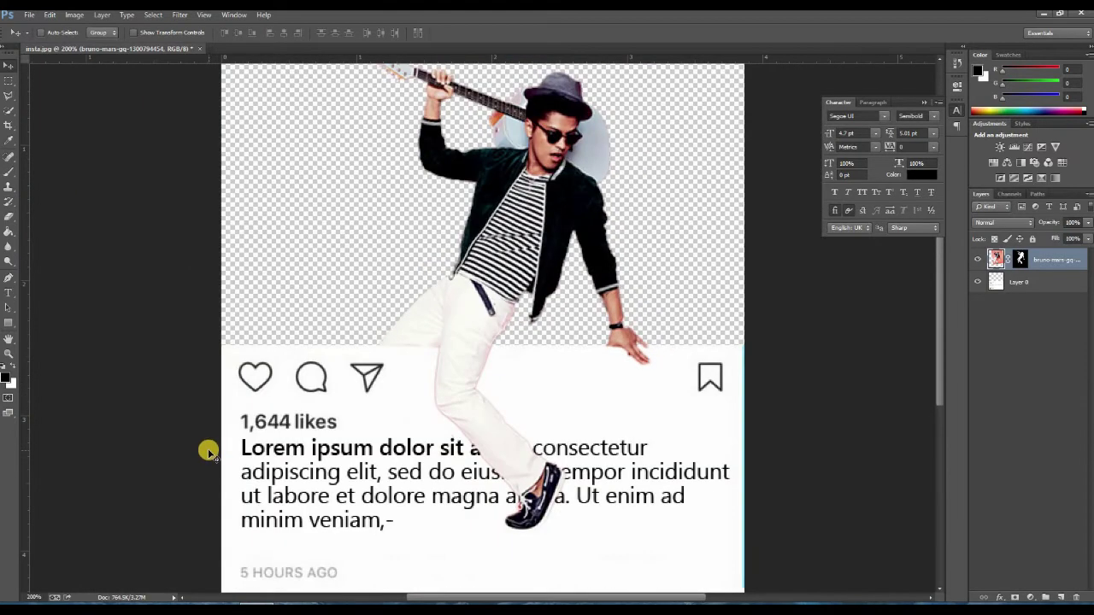
- Free-transform the cutout to about 90% scale, nudge it up 7 px to the photo's lower edge, and apply the transformation
key(ctrl+minus)
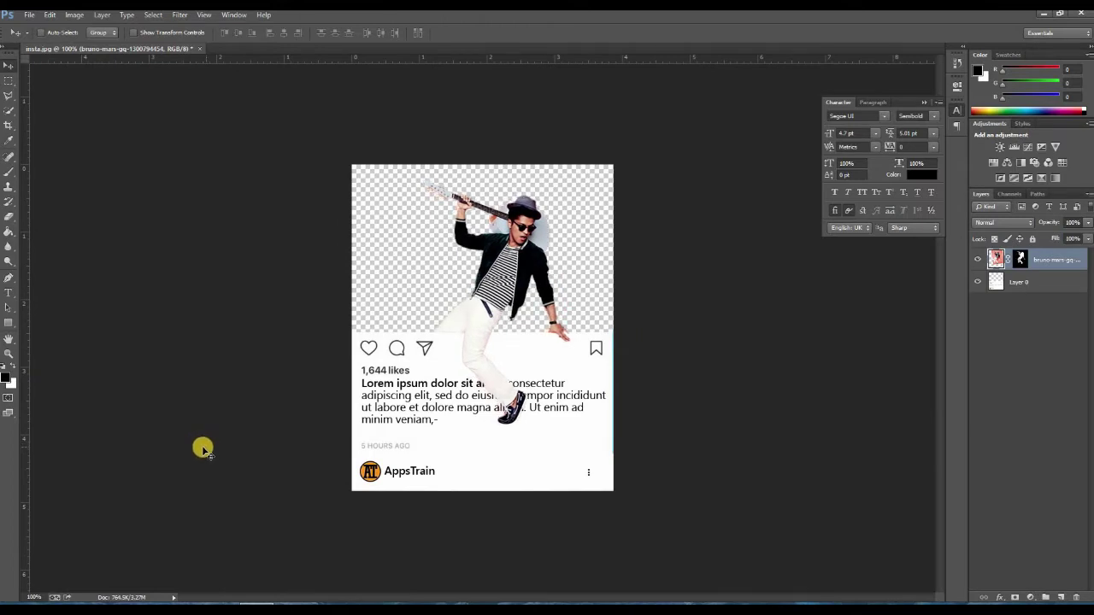
key(ctrl+t)
drag(393, 140, 425, 174)
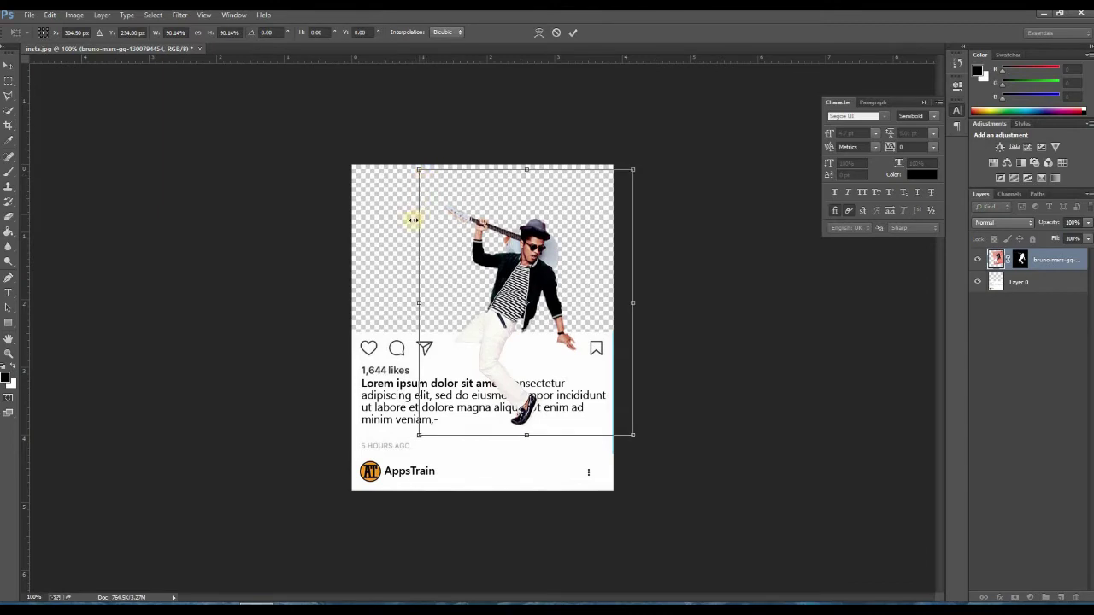
key(Up)
key(Up)
key(Up)
key(Up)
key(Up)
key(Up)
key(Up)
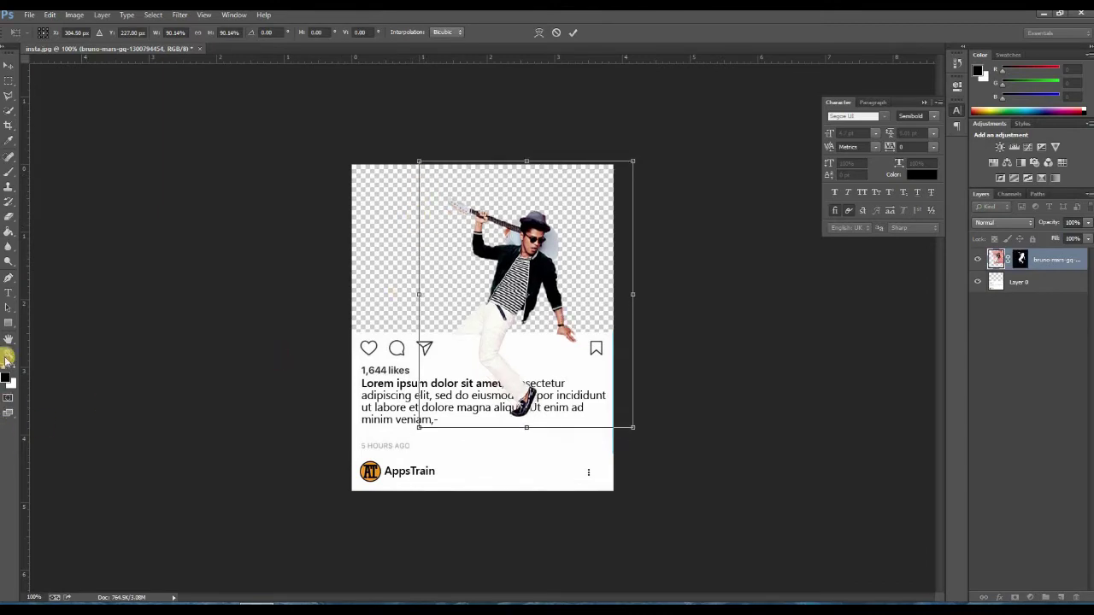
click(7, 357)
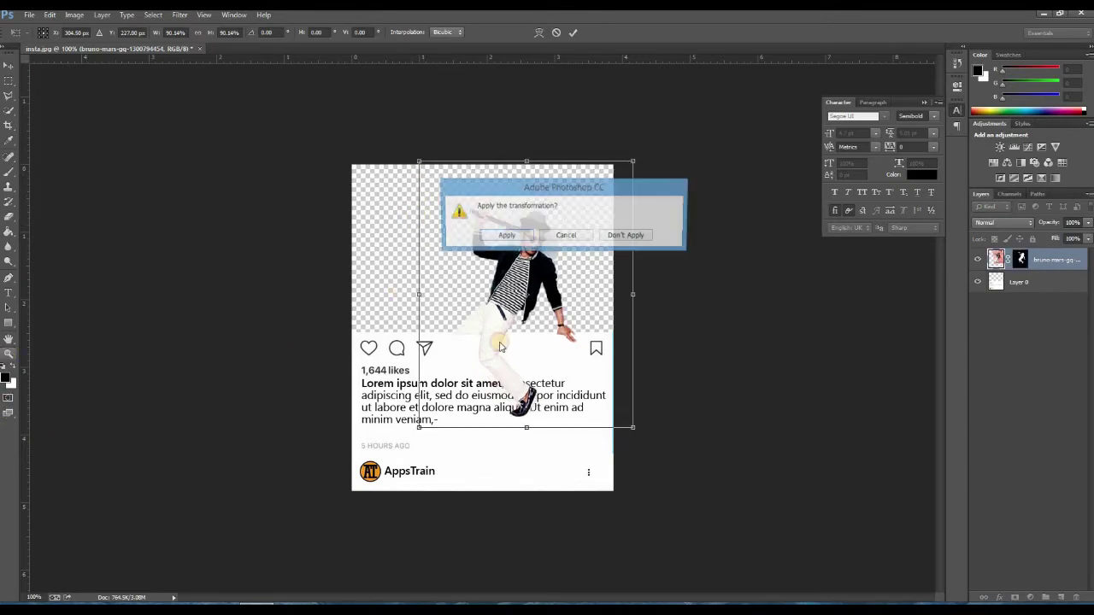
click(506, 236)
- Move the cutout horizontally to the left half of the post, with the leg beside the comment icon
click(500, 354)
click(500, 355)
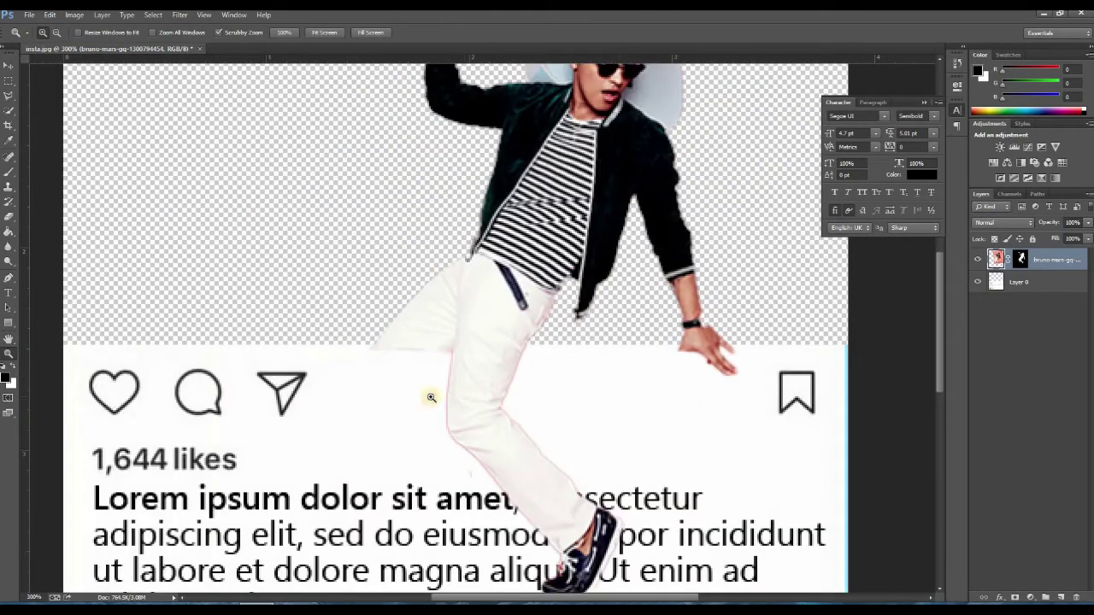
click(7, 66)
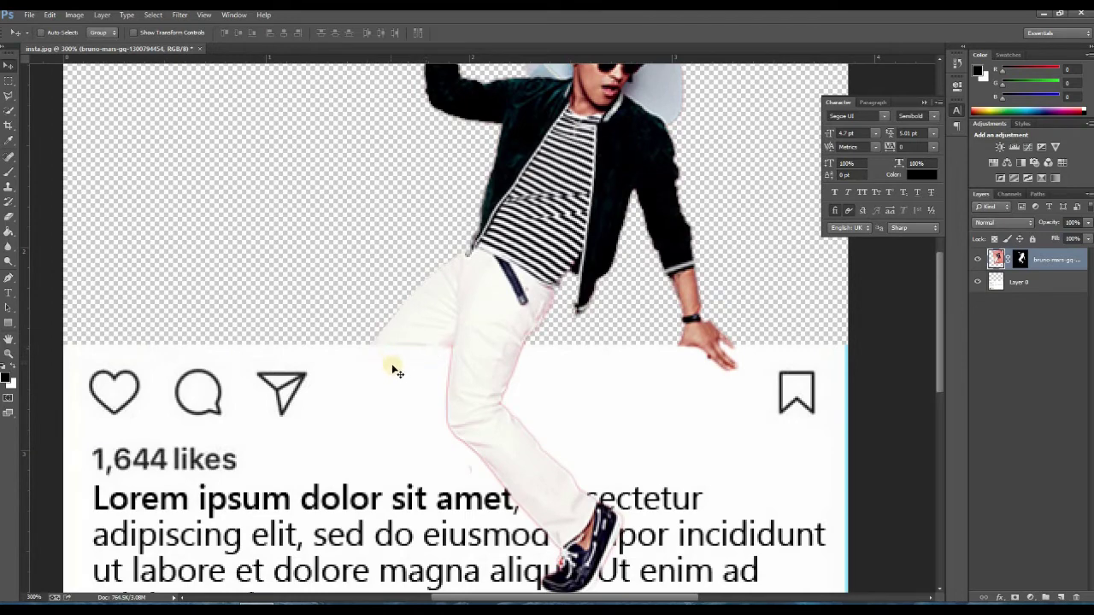
key(ctrl+minus)
key(ctrl+minus)
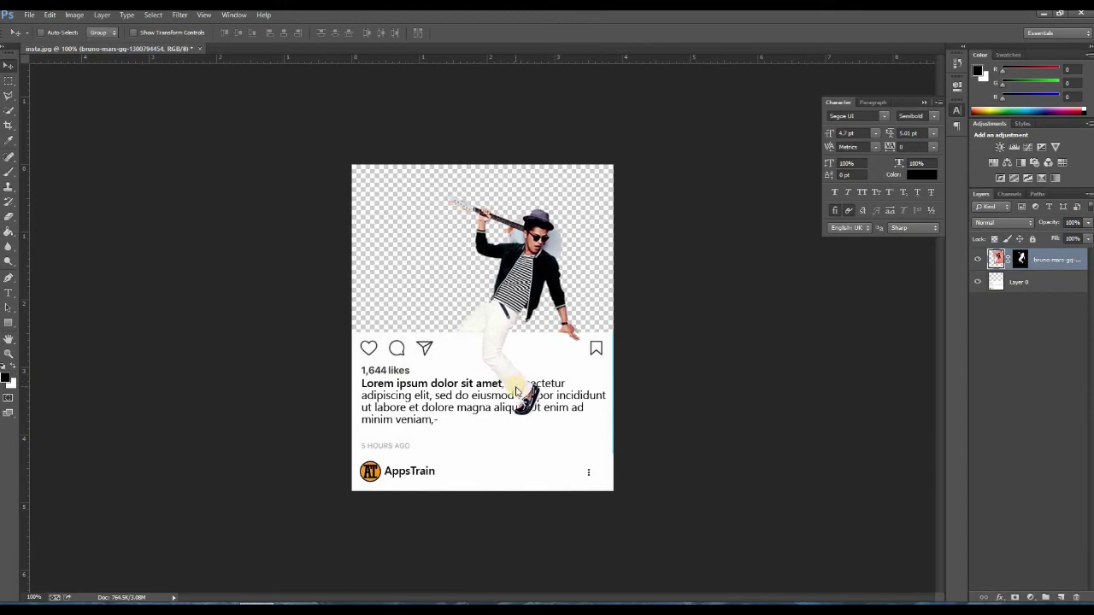
key(shift+Left)
key(shift+Left)
key(shift+Left)
key(shift+Left)
key(shift+Left)
key(shift+Left)
key(shift+Left)
key(shift+Left)
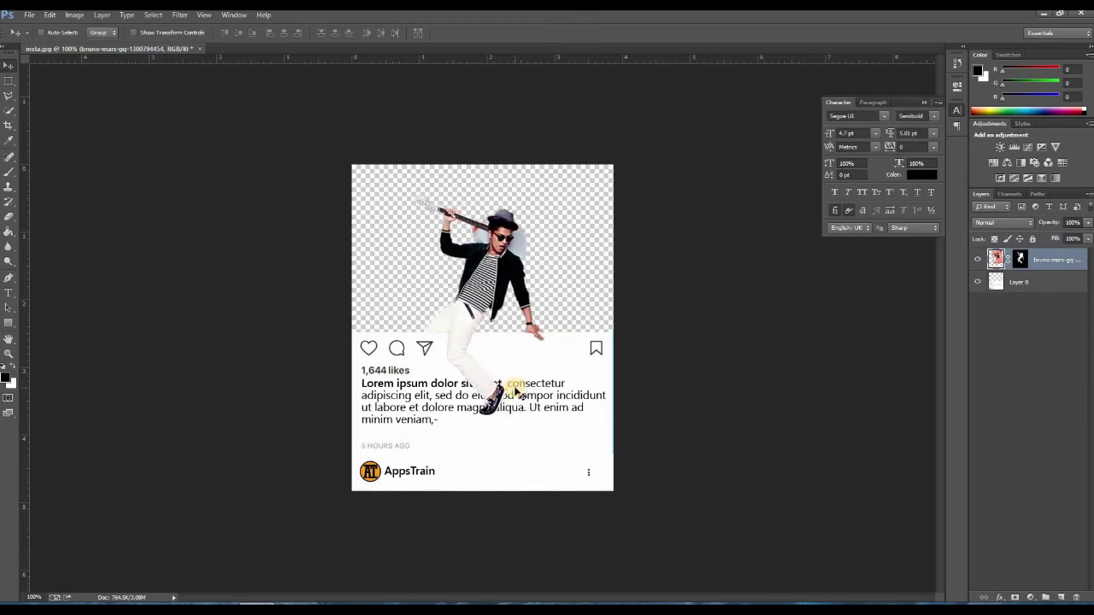
key(Left)
key(Left)
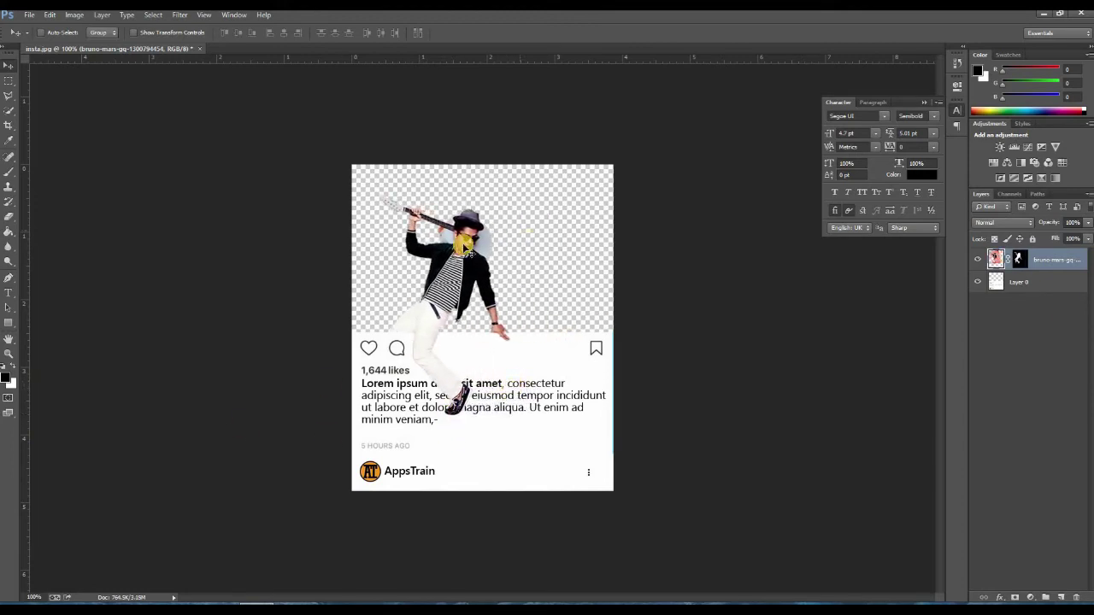
- Place the wall image qqq into the document and move its layer beneath Layer 0 as the background
click(30, 15)
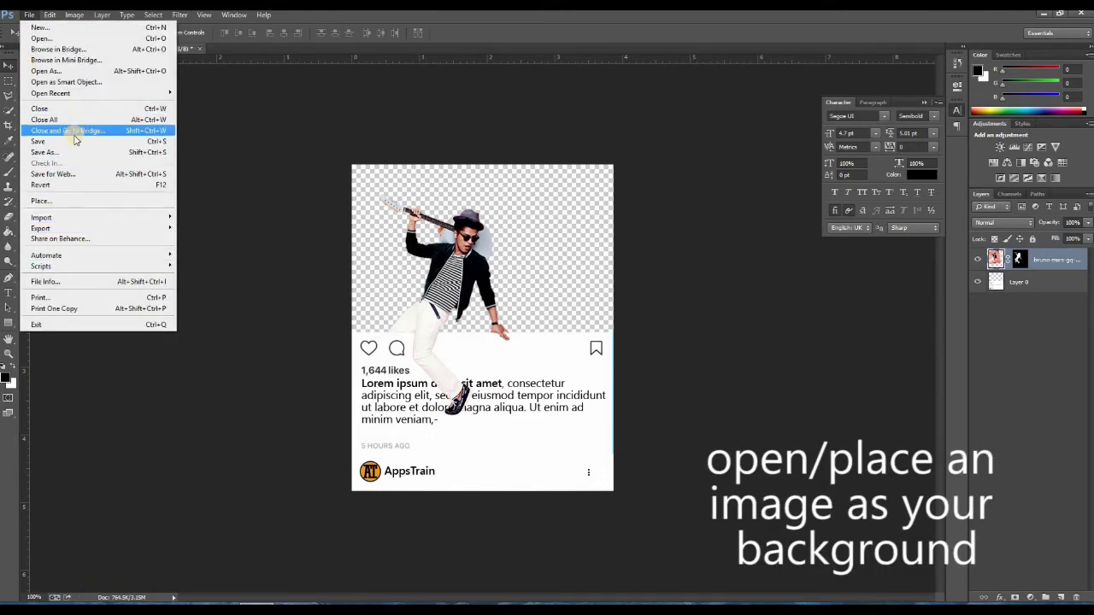
click(68, 202)
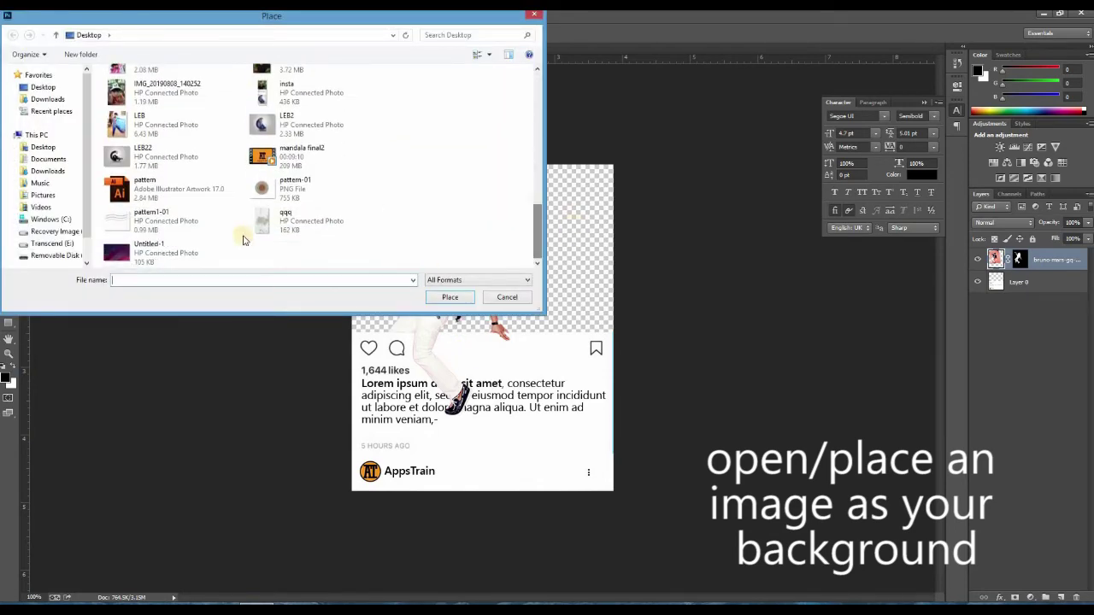
click(260, 224)
click(451, 297)
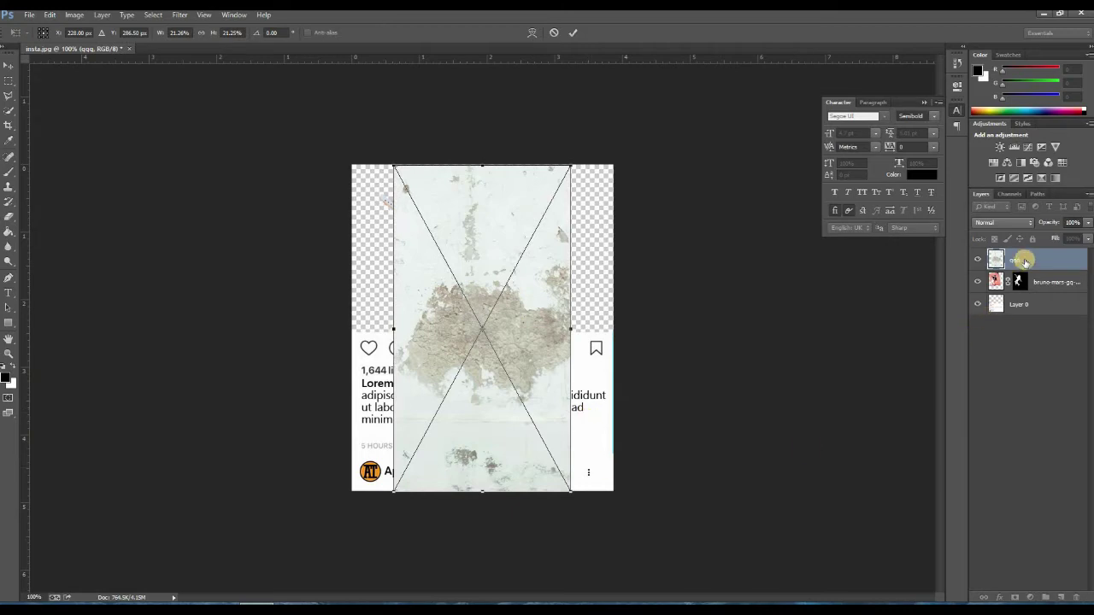
click(573, 32)
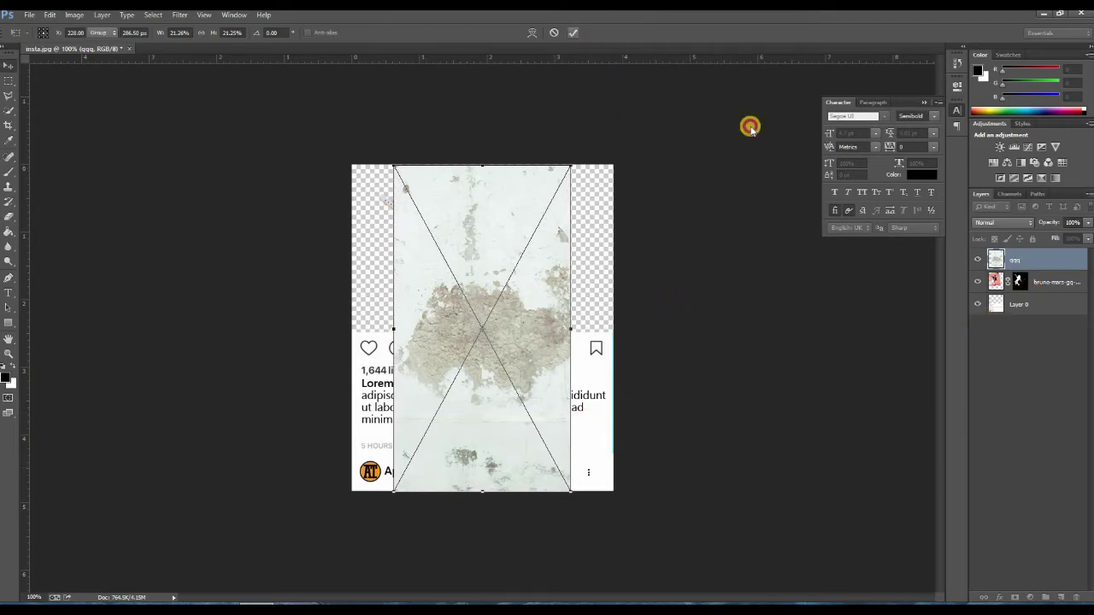
drag(1049, 267, 1043, 311)
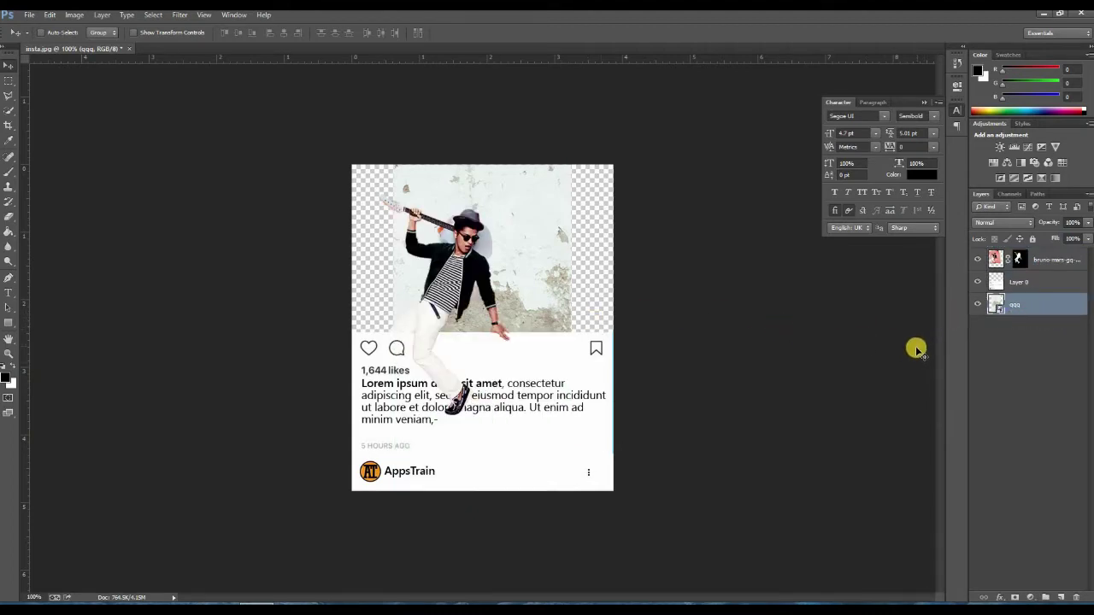
- Scale the wall image proportionally to about 31.25% so it spans the frame's full width, and apply the transformation
key(ctrl+t)
drag(572, 169, 615, 139)
drag(392, 128, 304, 77)
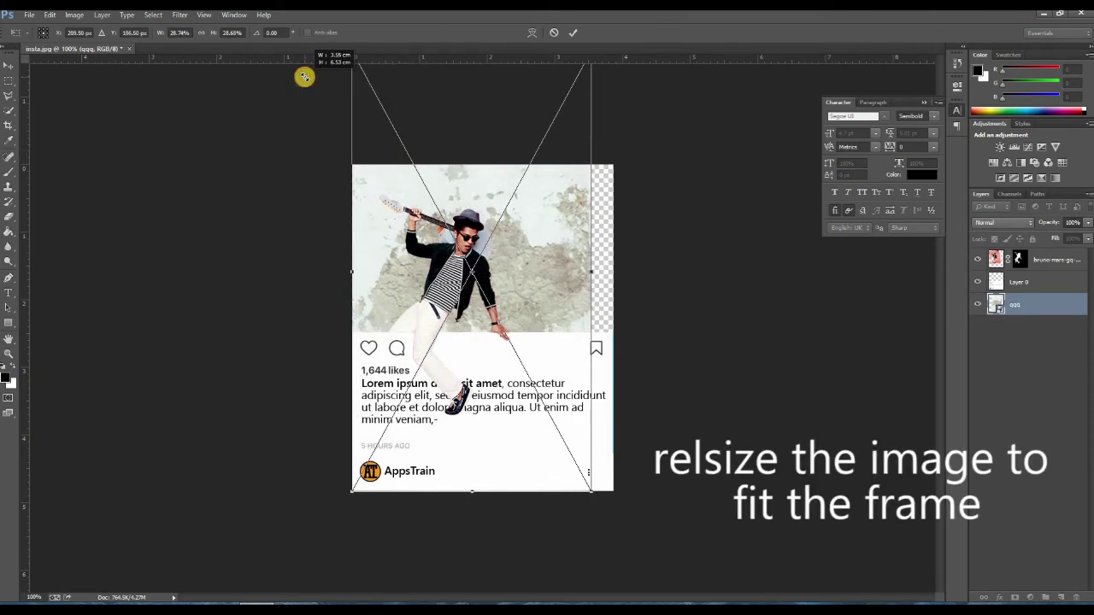
drag(591, 492, 632, 525)
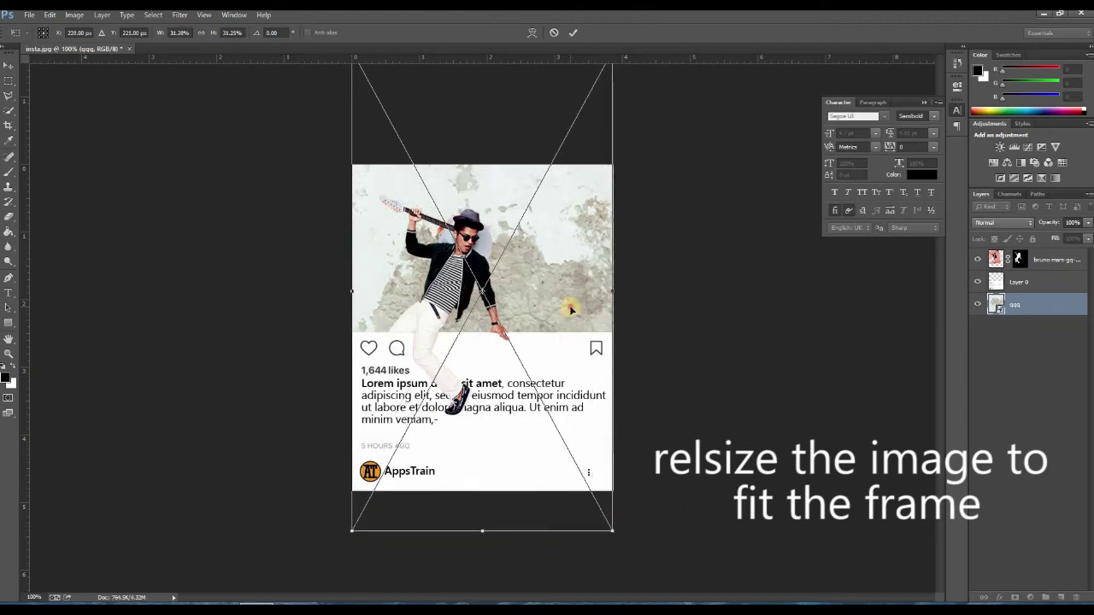
key(Return)
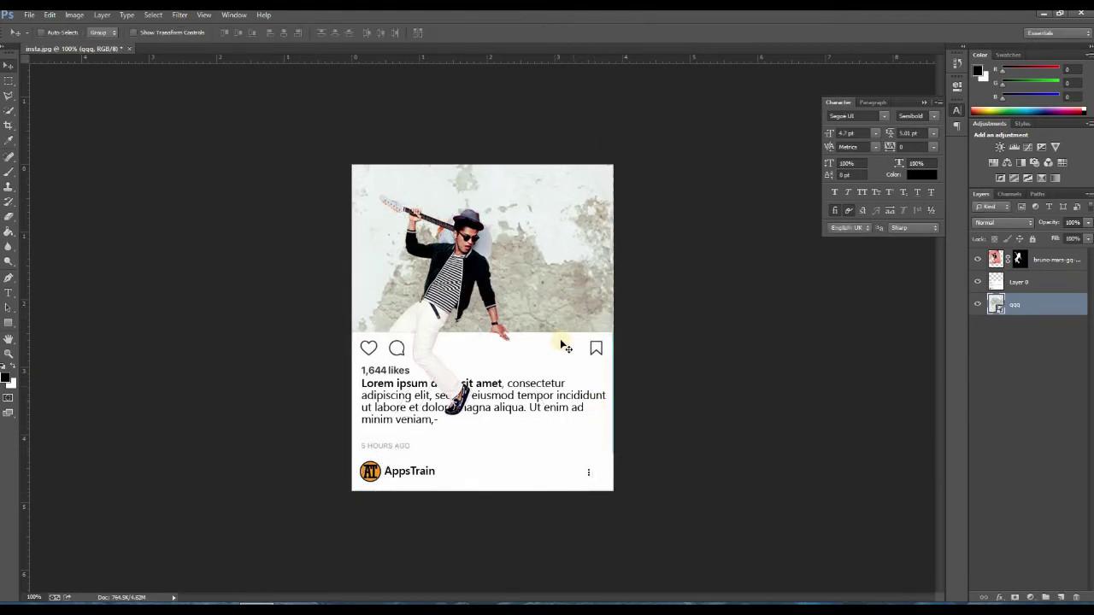
- Paint black on the cutout's layer mask with a soft 19 px brush to remove the pink fringe along the lower leg
key(ctrl+plus)
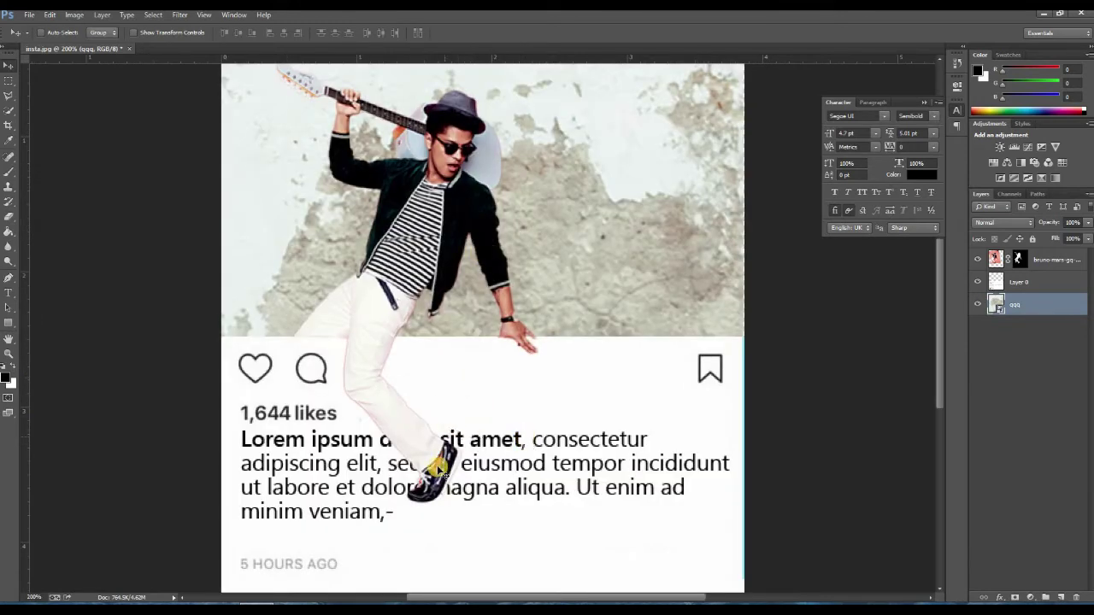
click(1018, 259)
click(16, 366)
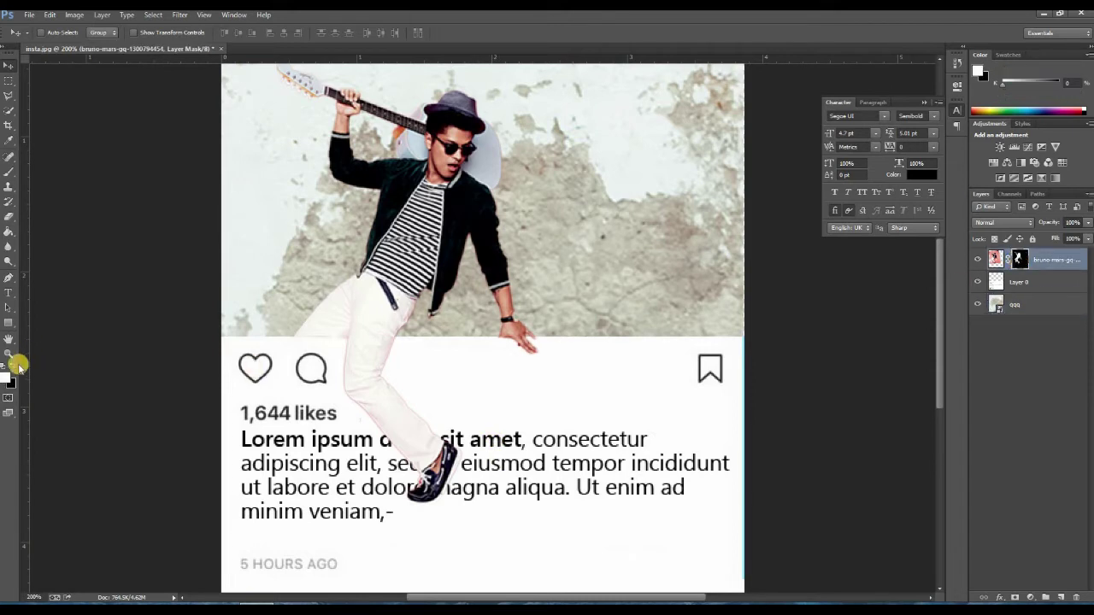
click(9, 173)
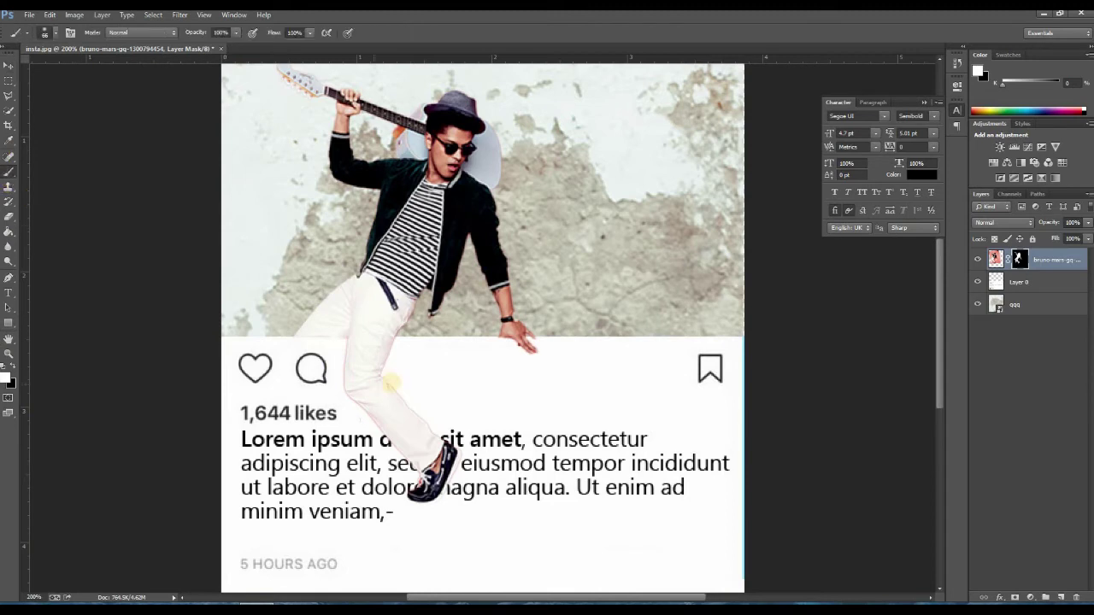
right_click(393, 377)
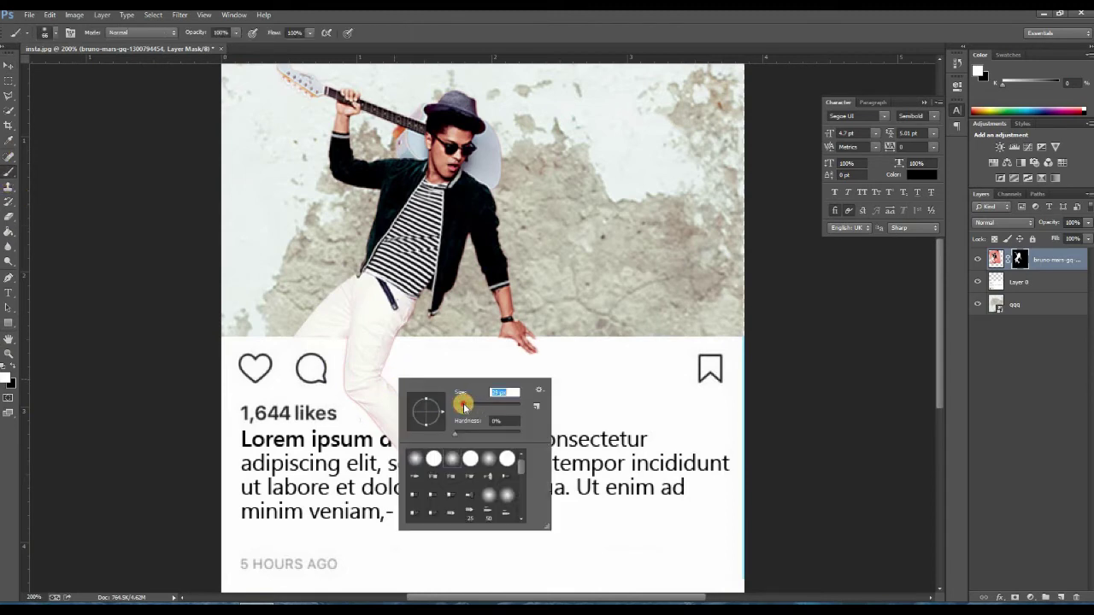
click(461, 408)
click(385, 339)
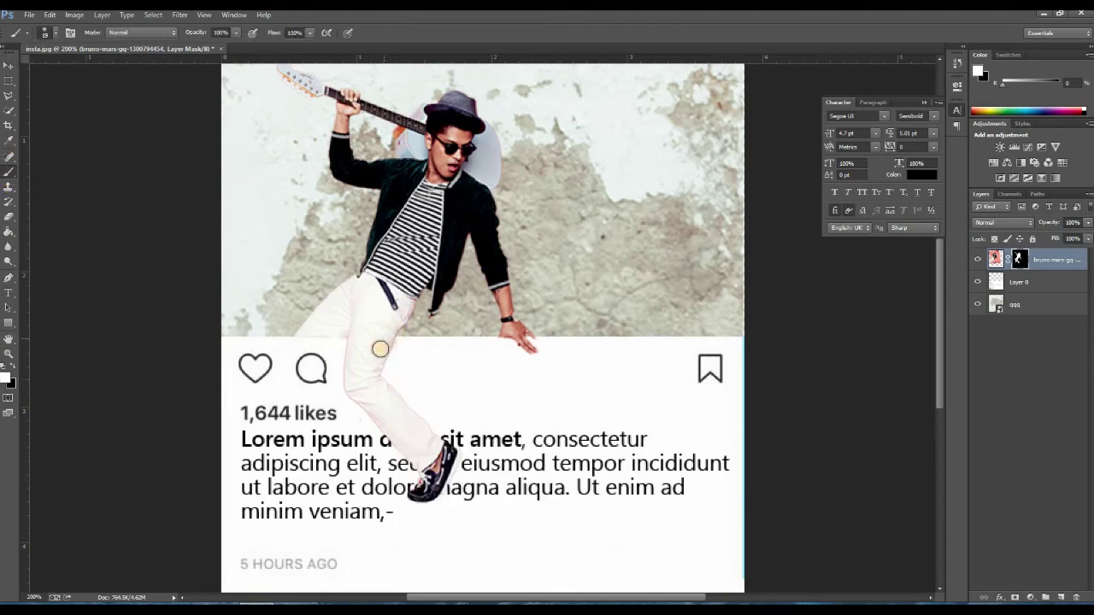
click(13, 365)
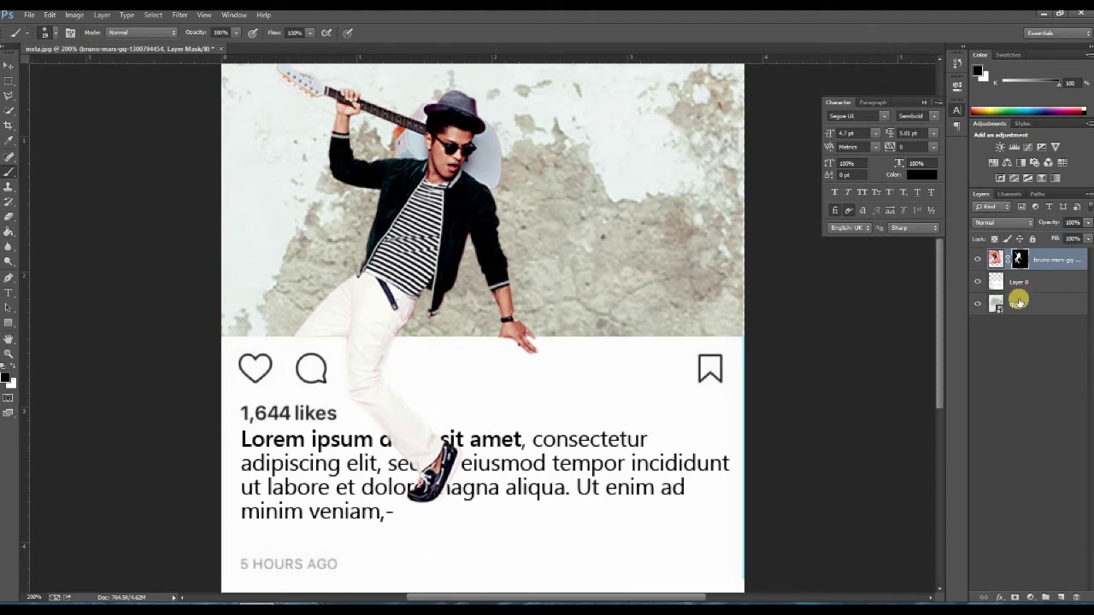
click(8, 68)
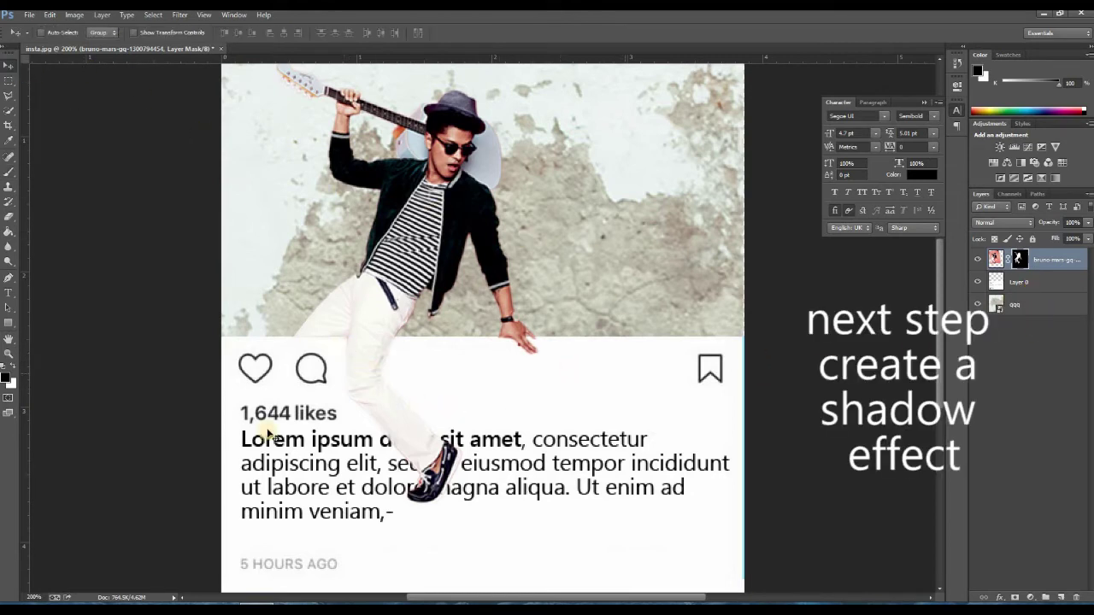
- Create a new empty layer directly above Layer 0, beneath the cutout
click(1031, 284)
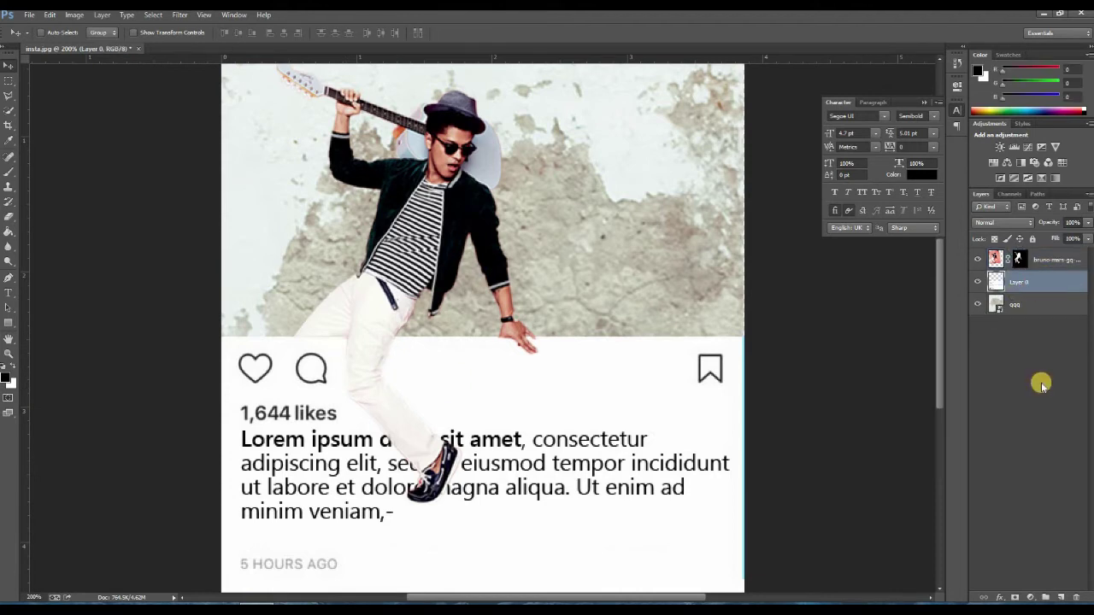
click(1060, 597)
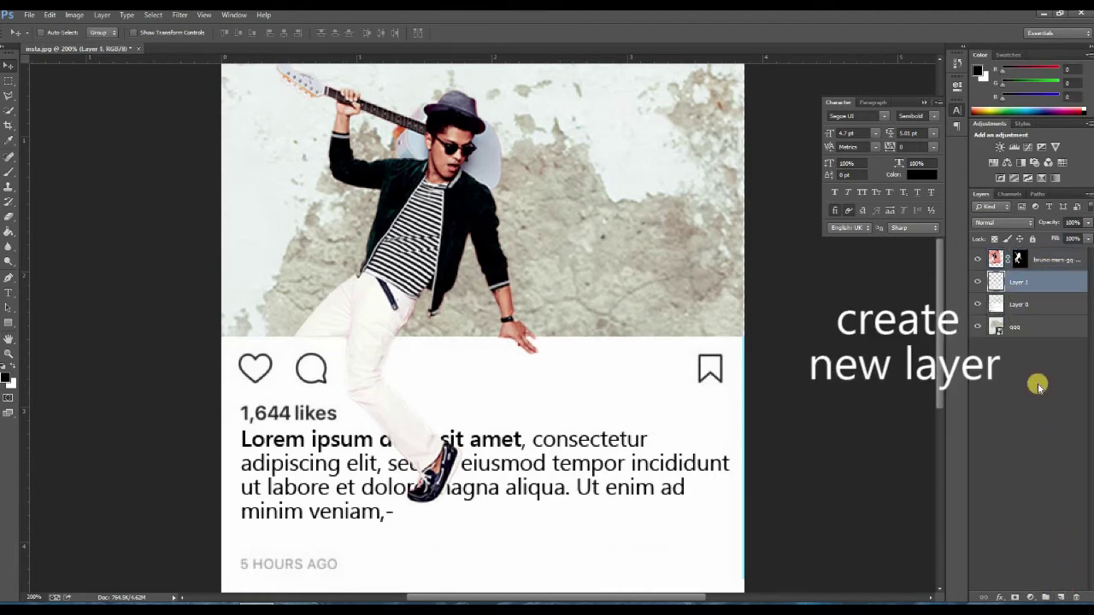
double_click(1025, 284)
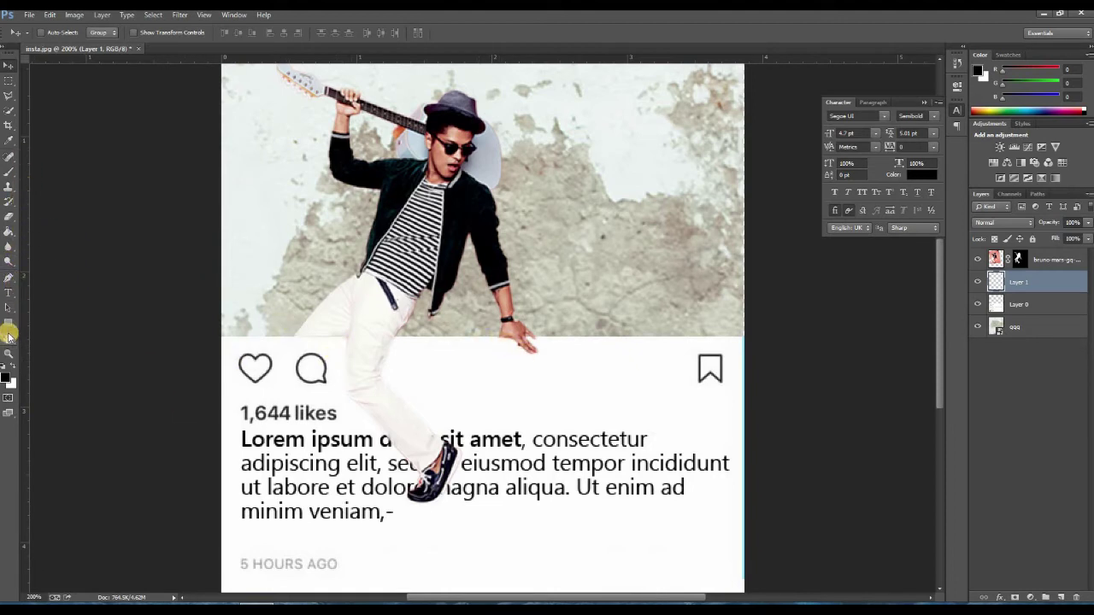
- Paint black shadows along the left side of the lower leg and under the hand with a soft 31 px brush
click(9, 172)
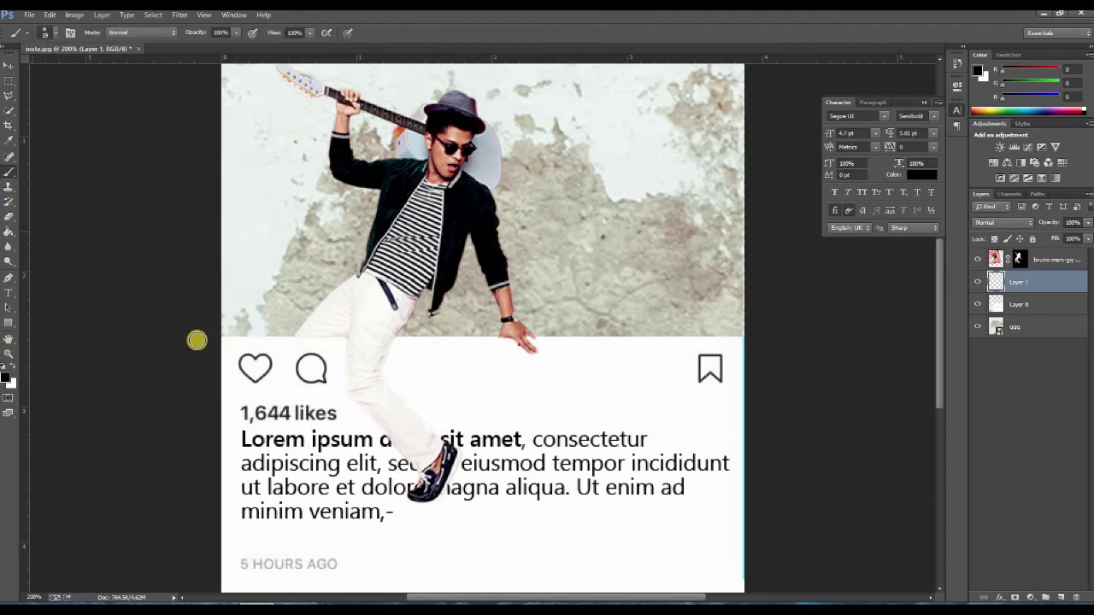
right_click(344, 350)
click(401, 421)
drag(410, 371, 415, 372)
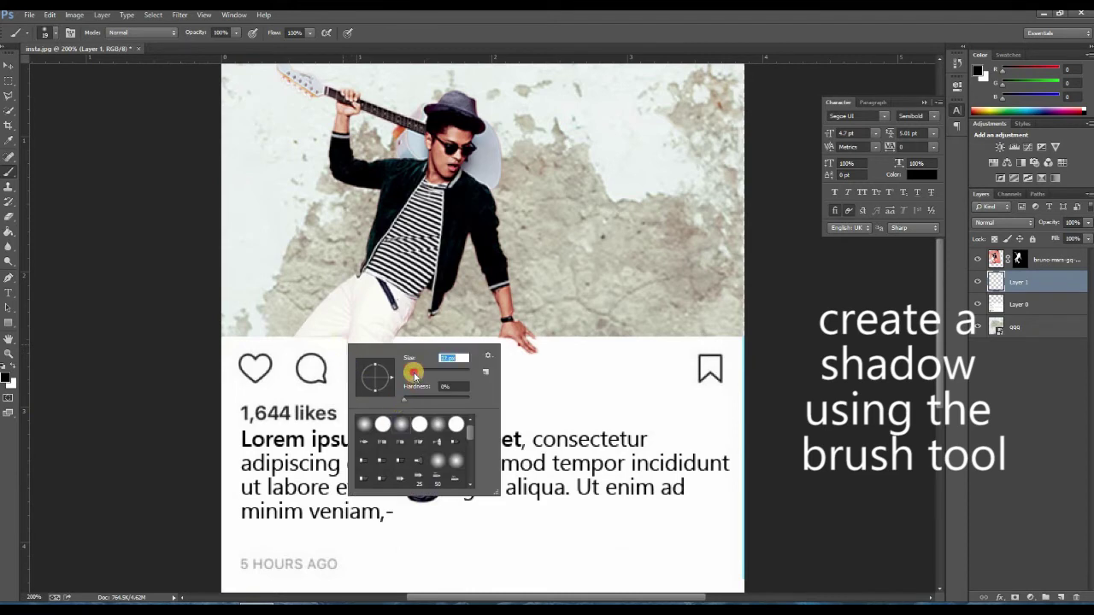
click(340, 345)
mouse_move(338, 352)
mouse_down()
mouse_move(358, 409)
mouse_move(408, 477)
mouse_up()
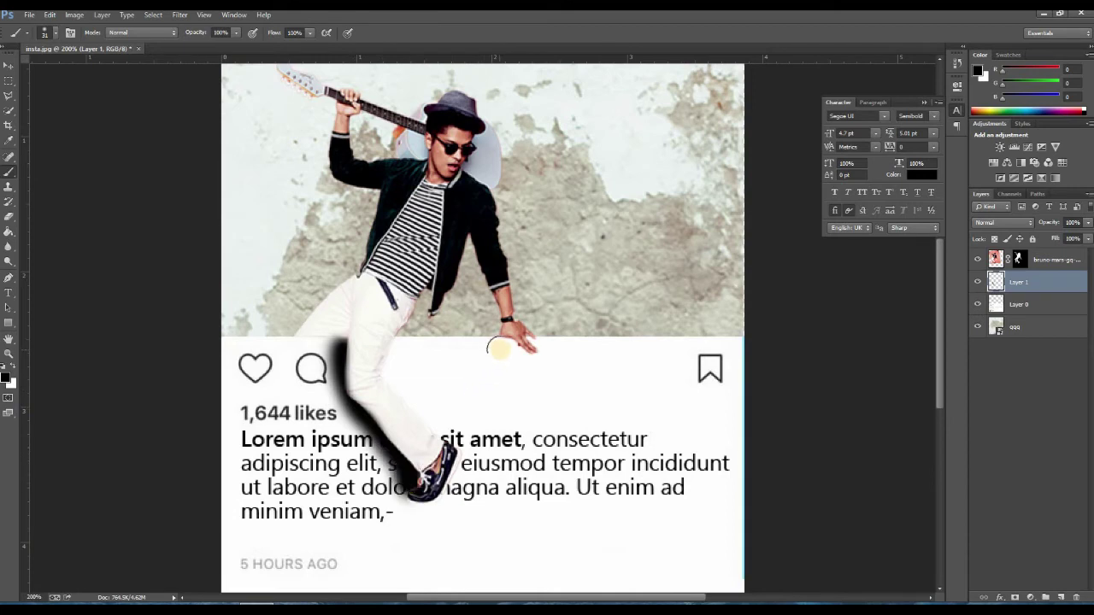
drag(504, 348, 520, 354)
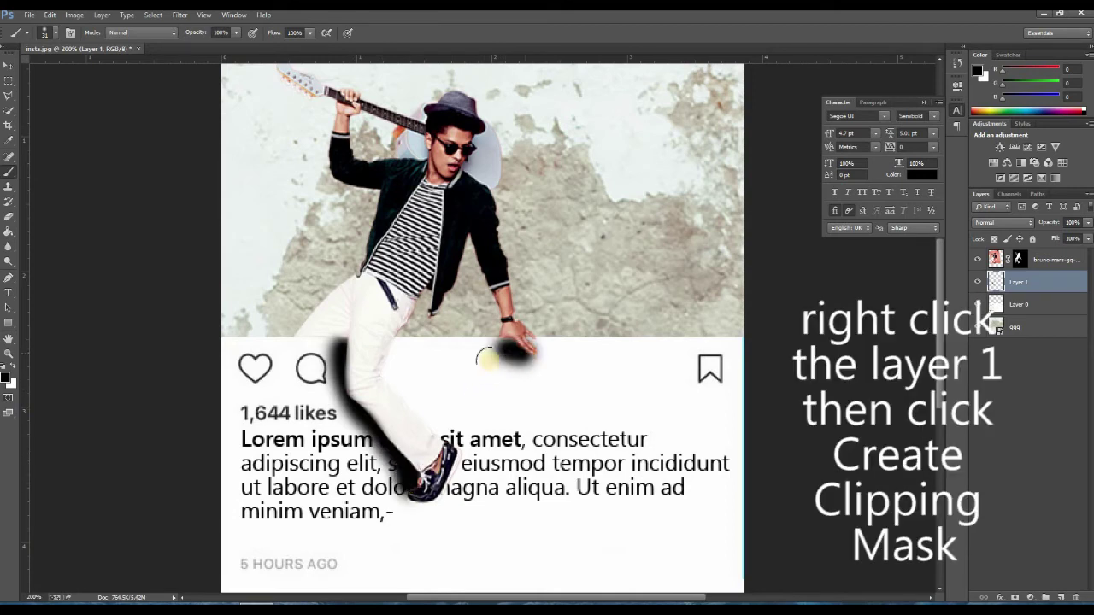
- Clip the shadow layer to Layer 0 with a clipping mask and reduce its opacity to 17%
right_click(1014, 280)
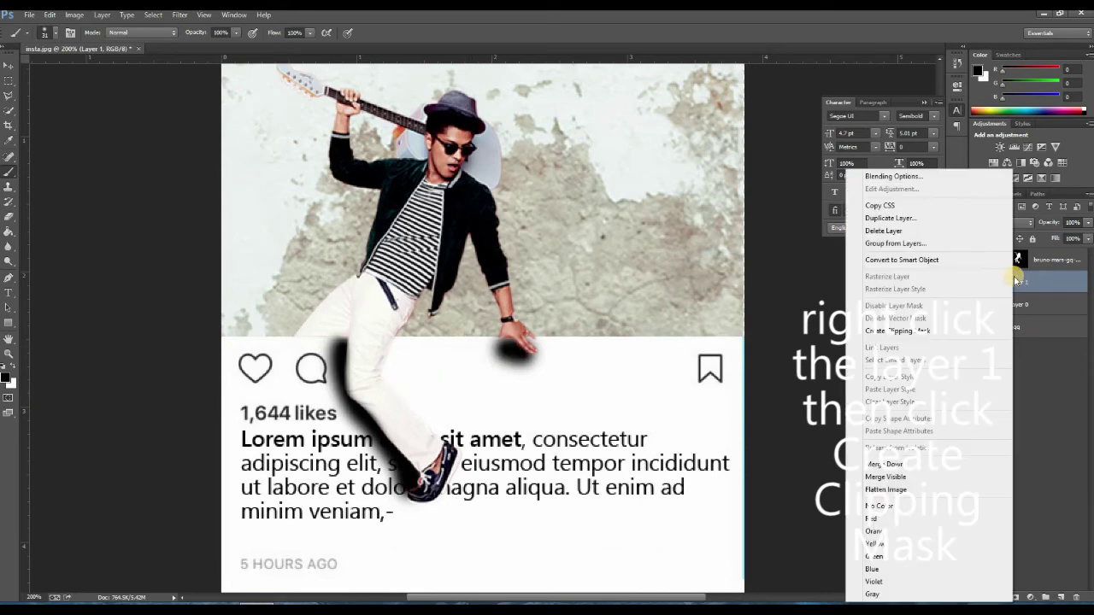
click(936, 332)
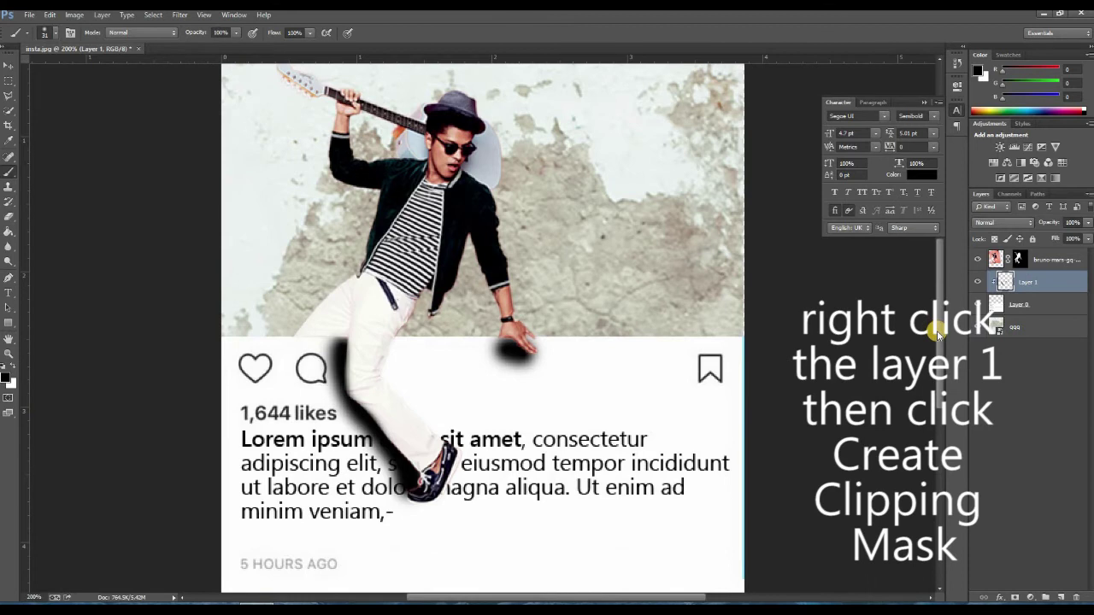
drag(1086, 224, 1040, 243)
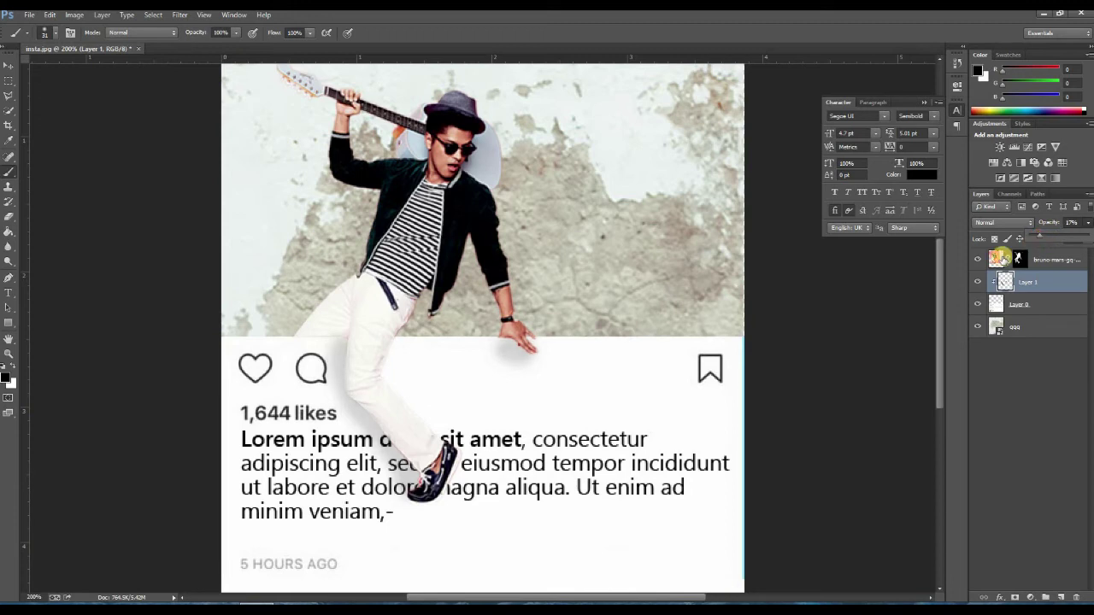
click(8, 66)
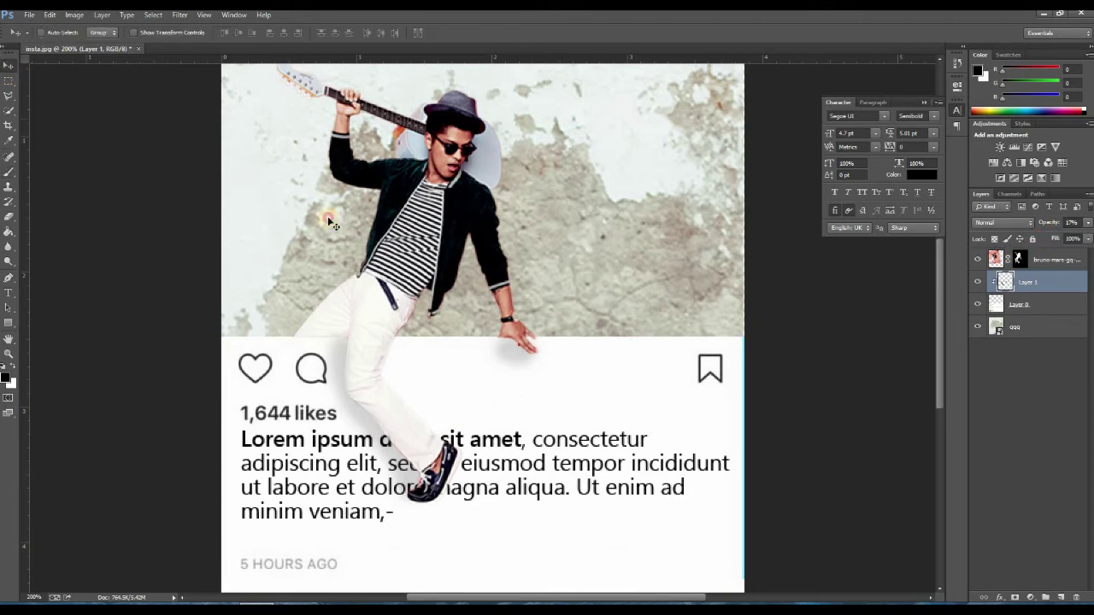
- Paint more soft black shadow beside the lower leg and shoe on the clipped shadow layer
right_click(407, 249)
click(453, 253)
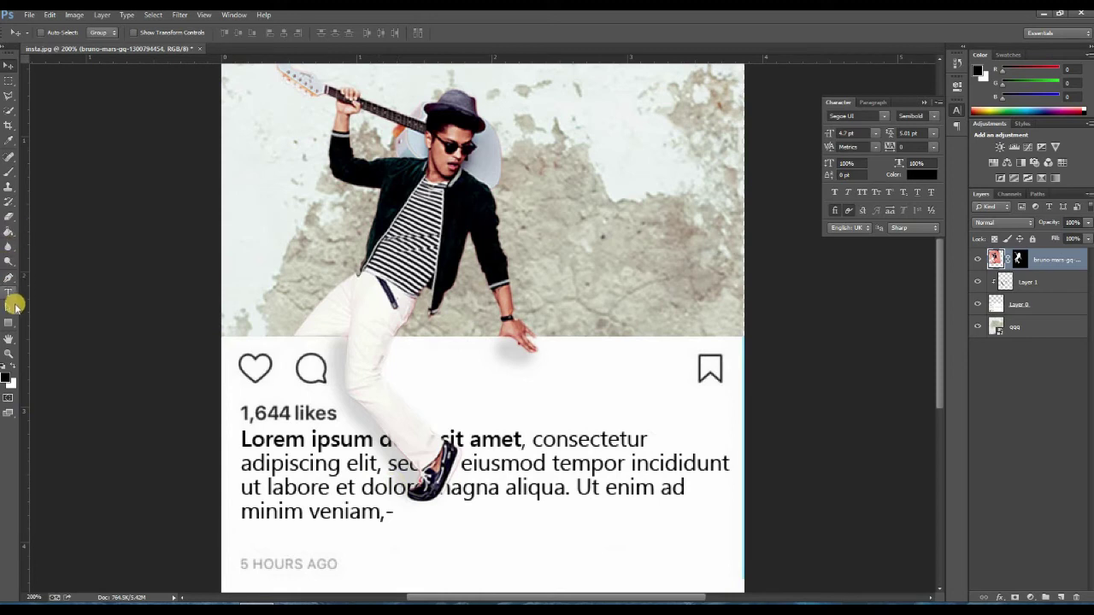
click(9, 174)
drag(405, 469, 414, 488)
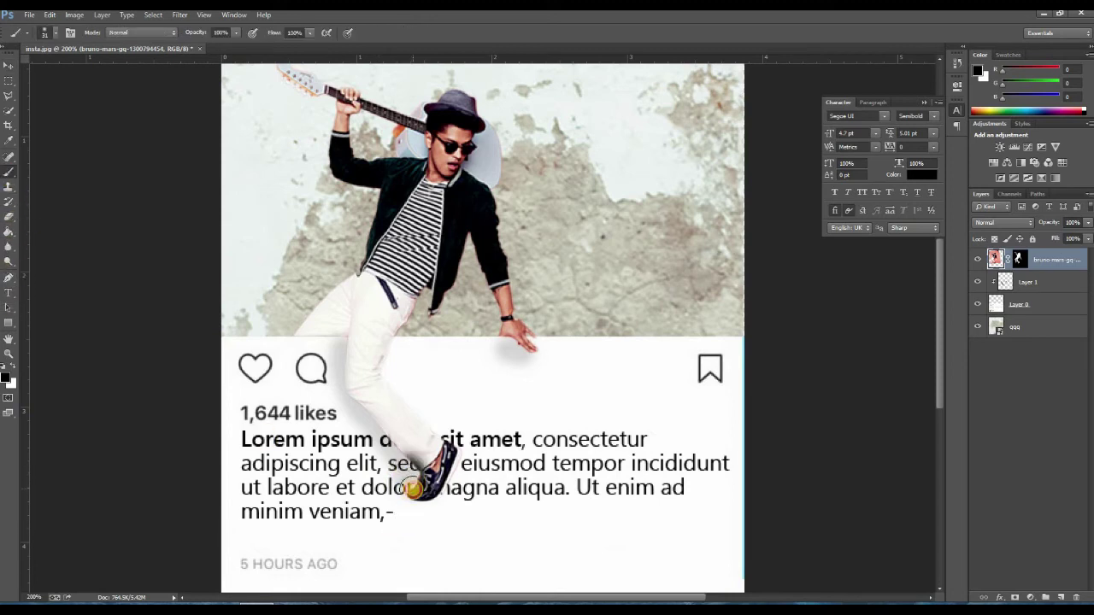
click(1018, 284)
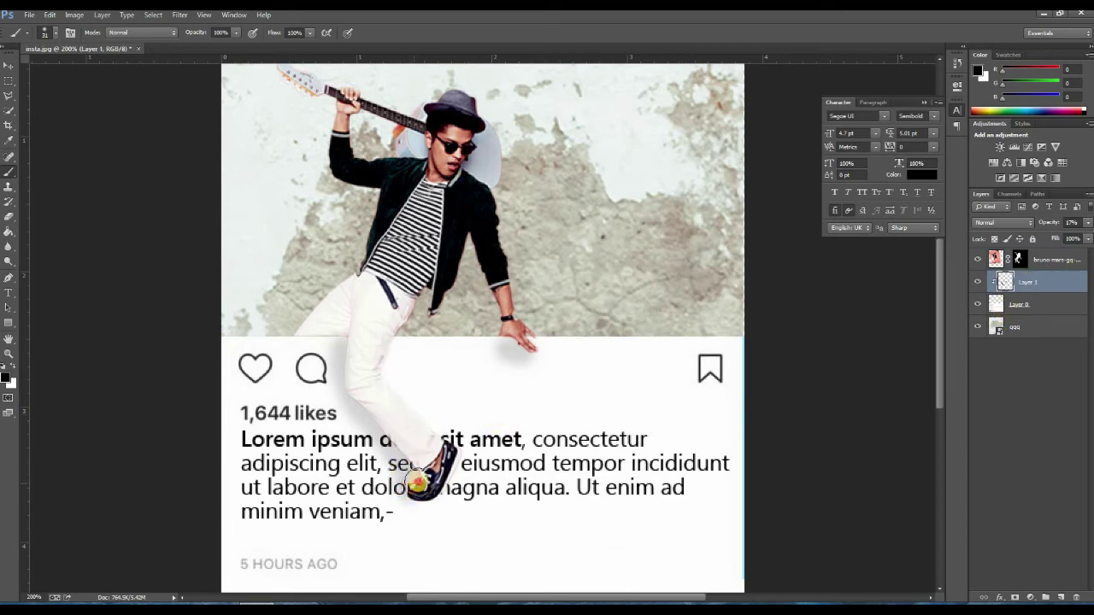
drag(377, 351, 393, 380)
- Erase excess shadow below the hand and beside the shoe, hiding and reshowing the shadow layer to check the effect
click(9, 217)
drag(493, 372, 518, 364)
drag(405, 494, 394, 497)
key(ctrl+minus)
click(976, 282)
click(977, 282)
right_click(493, 338)
drag(554, 376, 558, 377)
click(498, 366)
key(b)
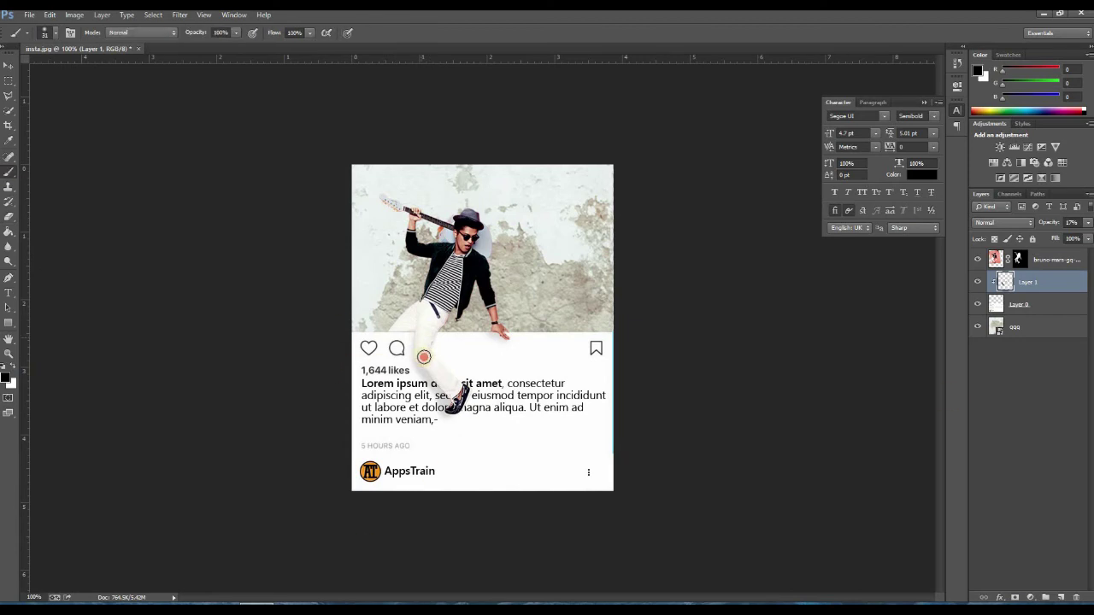
click(18, 217)
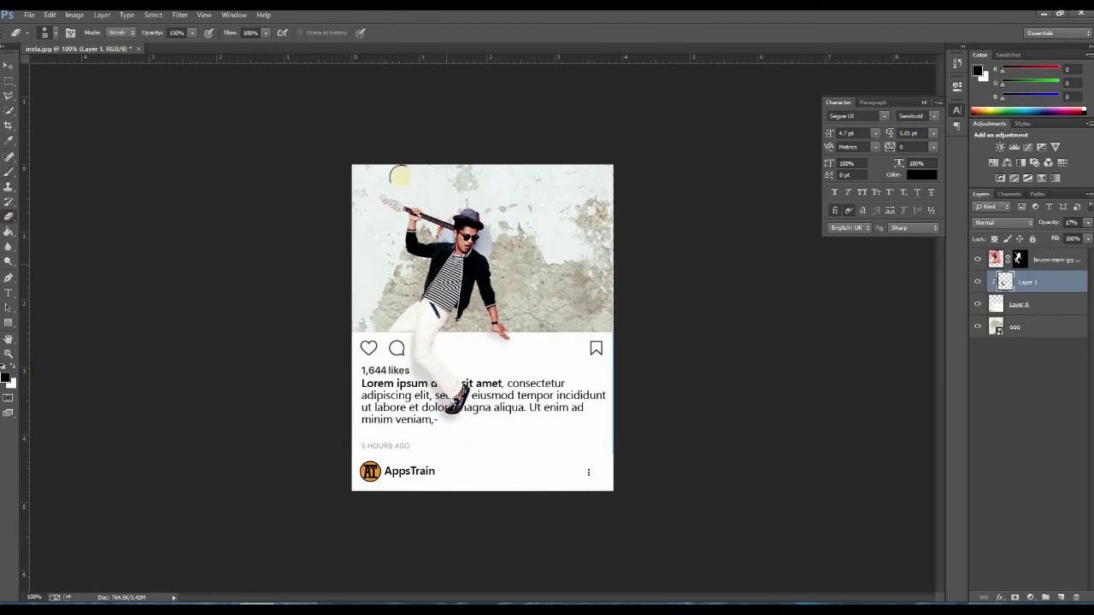
key(v)
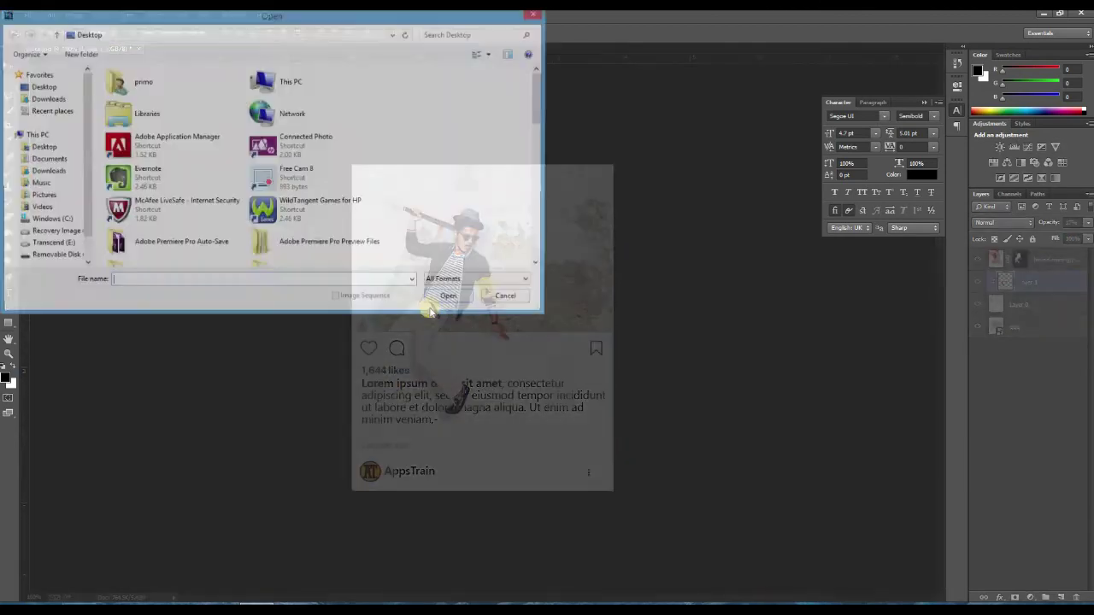
- Open a fresh insta.jpg, then select the upper post's photo area and delete it
scroll(545, 177, down, 10)
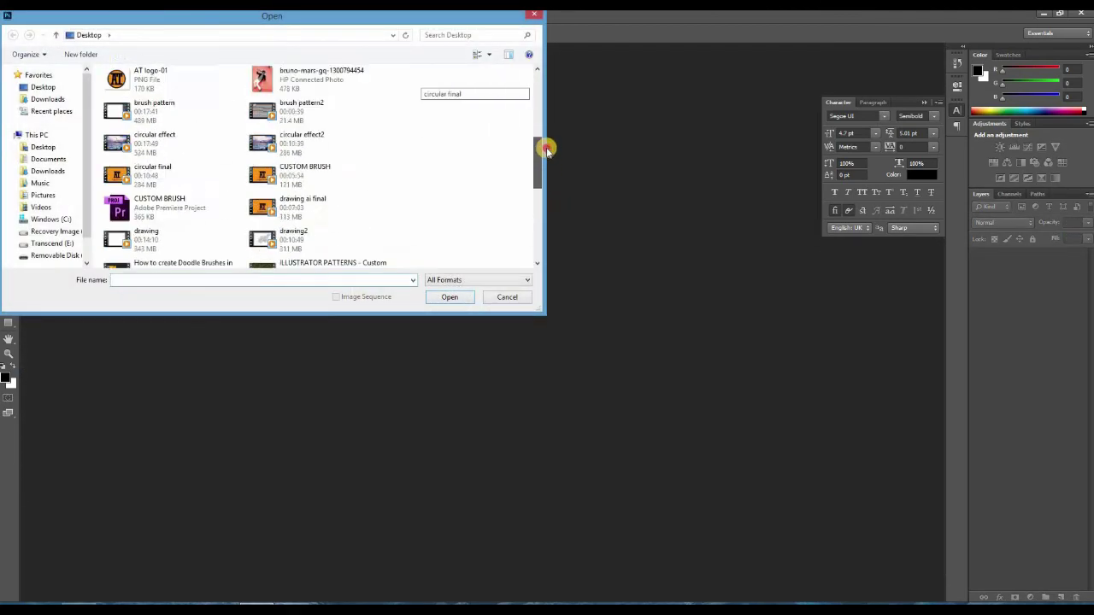
double_click(193, 215)
click(9, 125)
drag(476, 210, 494, 304)
key(ctrl+plus)
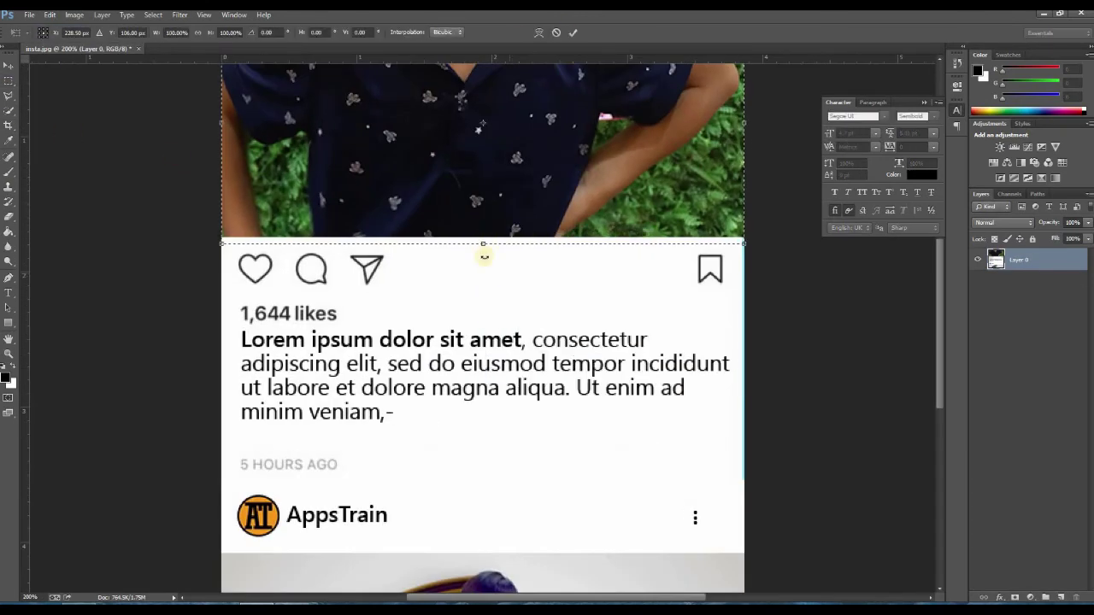
drag(483, 251, 483, 236)
key(Return)
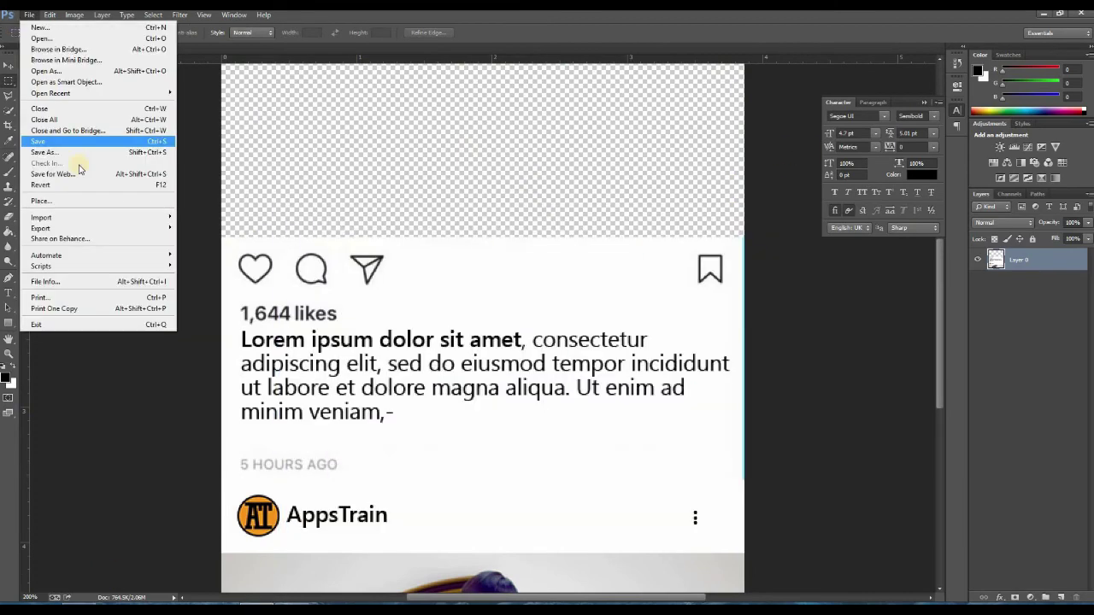
- Place the qqq wall image beneath Layer 0, scaled and positioned to fill the empty photo area
click(39, 195)
click(449, 296)
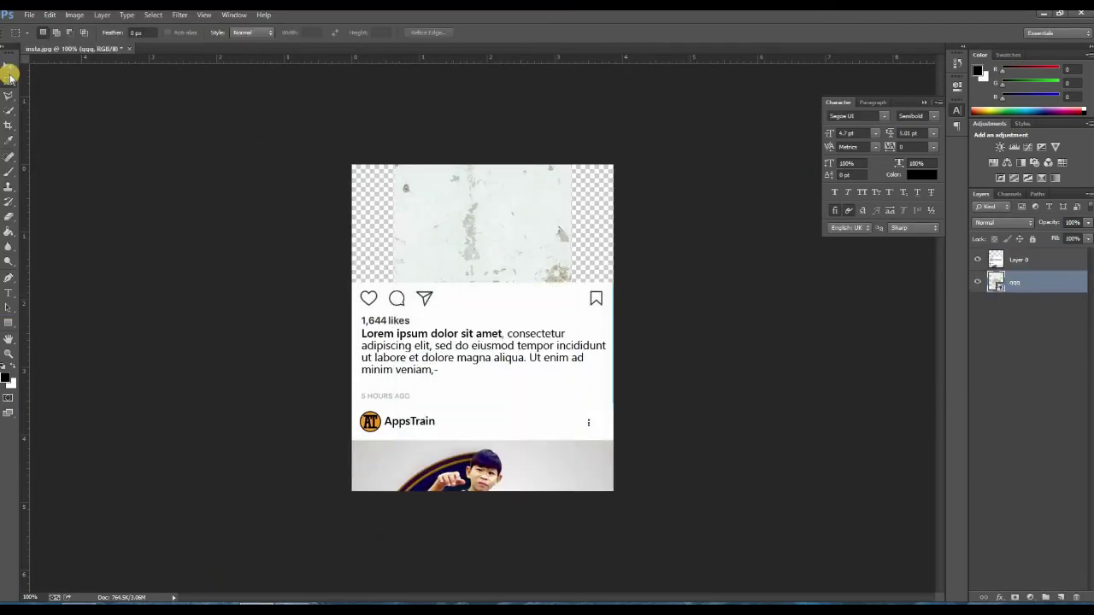
drag(605, 97, 549, 219)
key(Return)
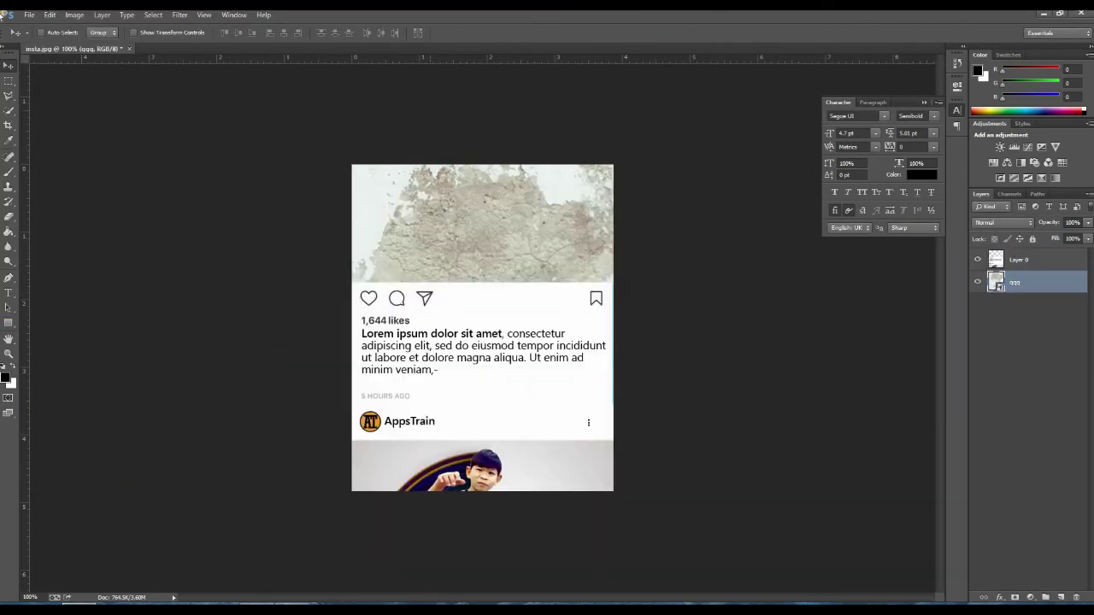
- Place the platoon-1024x576 guitarist image and move its layer above Layer 0
click(29, 14)
mouse_move(85, 92)
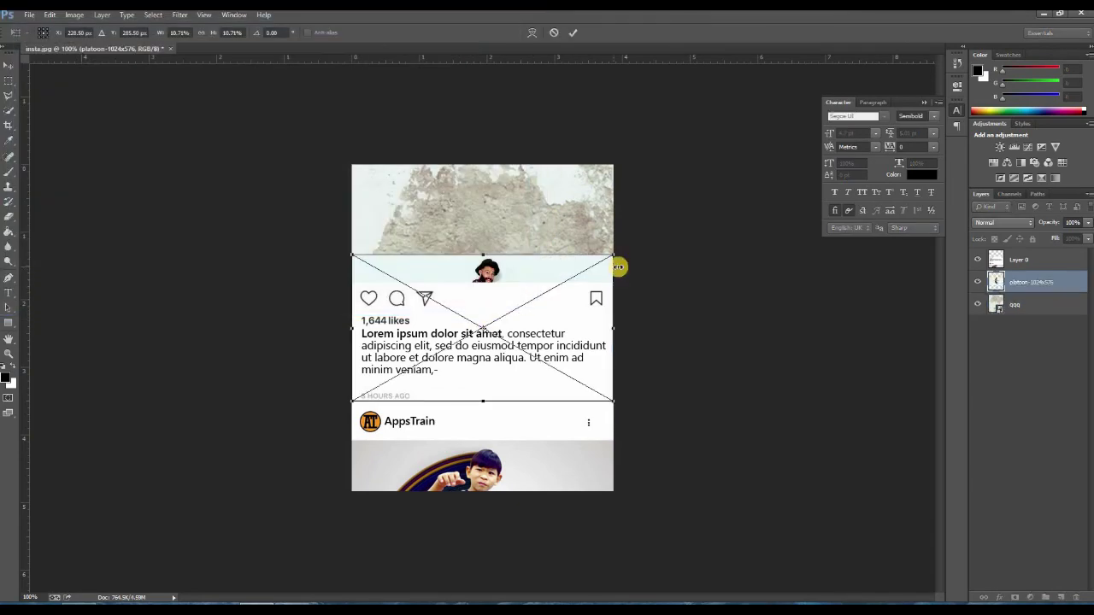
click(573, 33)
drag(1029, 282, 1018, 252)
click(9, 354)
click(9, 66)
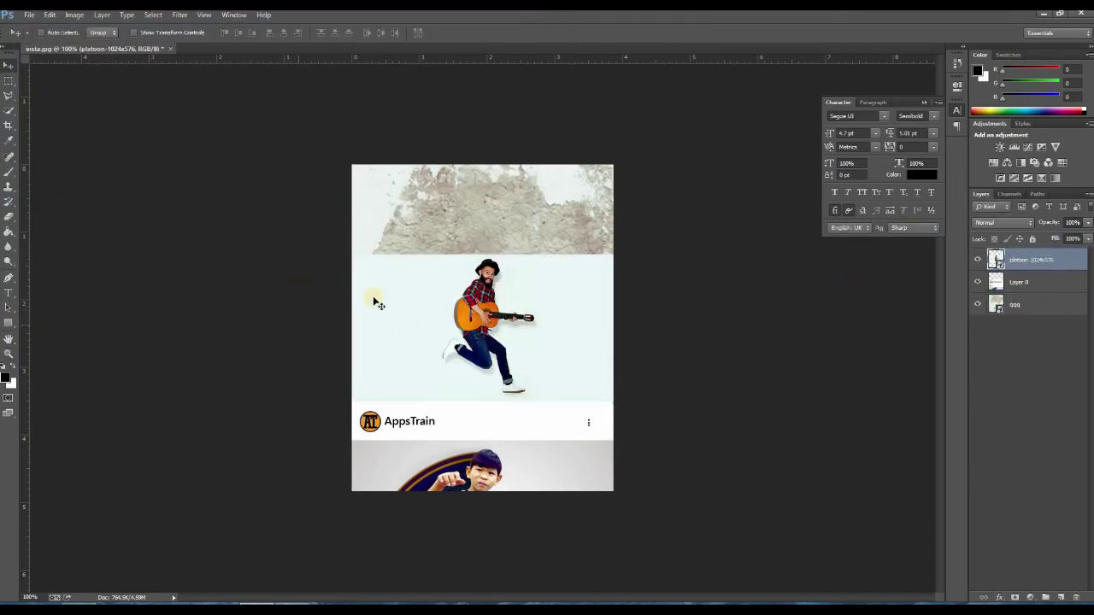
- Enlarge the guitarist image beyond the canvas width and position it over the post
key(ctrl+t)
drag(352, 254, 263, 205)
click(572, 32)
mouse_move(449, 296)
mouse_down()
mouse_move(481, 288)
mouse_move(471, 336)
mouse_up()
key(ctrl+t)
- Select the guitarist with the Quick Selection tool and hide the surrounding background with a layer mask
click(9, 353)
click(510, 308)
click(8, 110)
mouse_move(434, 96)
mouse_down()
mouse_move(451, 86)
mouse_move(420, 344)
mouse_move(319, 380)
mouse_move(362, 393)
mouse_move(443, 344)
mouse_up()
mouse_move(421, 160)
mouse_down()
mouse_move(409, 201)
mouse_move(408, 254)
mouse_up()
mouse_move(365, 315)
mouse_down()
mouse_move(452, 301)
mouse_move(539, 504)
mouse_up()
drag(552, 266, 602, 274)
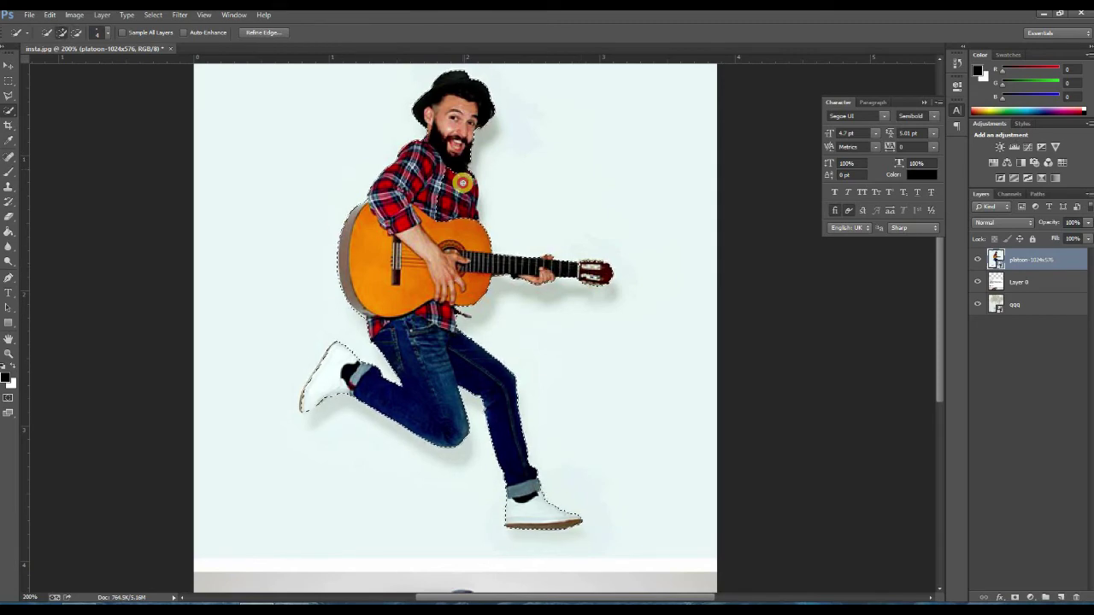
click(153, 15)
click(197, 141)
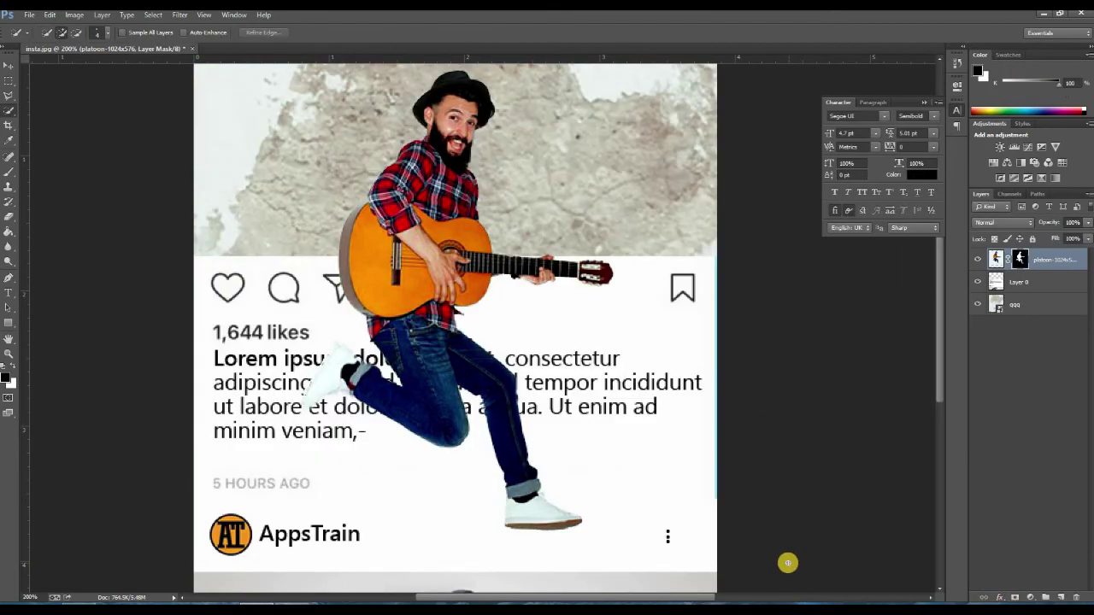
- Scale the guitarist cutout down and move it right so his legs extend below the photo frame
key(ctrl+t)
drag(695, 437, 651, 412)
drag(450, 329, 513, 310)
drag(714, 393, 677, 370)
drag(505, 302, 530, 305)
key(Return)
- Create an empty layer directly above Layer 0 and clip it to Layer 0
click(1017, 283)
click(1061, 597)
right_click(1026, 283)
click(966, 331)
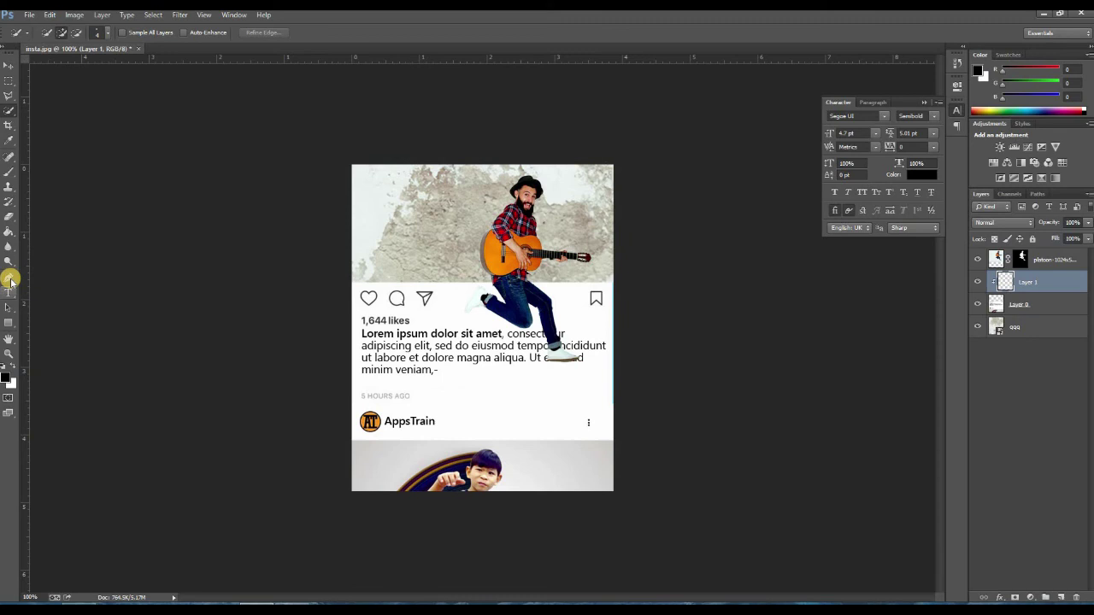
click(9, 172)
- Duplicate the masked guitarist layer and apply the copy's layer mask
drag(1058, 262, 1060, 597)
right_click(1037, 260)
click(988, 259)
right_click(1014, 261)
click(922, 305)
- Turn the guitarist copy solid black by lowering its lightness with Hue/Saturation
key(ctrl+u)
drag(657, 287, 603, 288)
click(784, 174)
- Move the black copy between Layer 1 and Layer 0 and offset it slightly down and left of the guitarist
drag(1018, 260, 1021, 313)
click(8, 65)
mouse_move(496, 313)
mouse_down()
mouse_move(470, 319)
mouse_move(488, 325)
mouse_up()
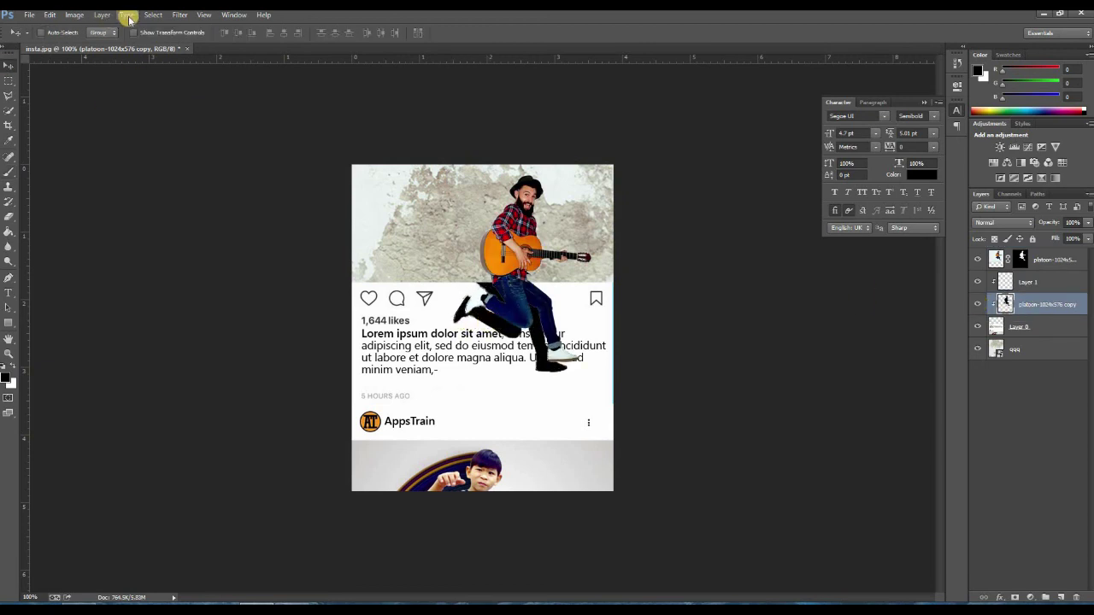
- Apply a Gaussian Blur with a 22.3-pixel radius to the black copy and reduce its opacity to 39%
click(179, 14)
mouse_move(219, 139)
click(365, 220)
drag(248, 336, 277, 337)
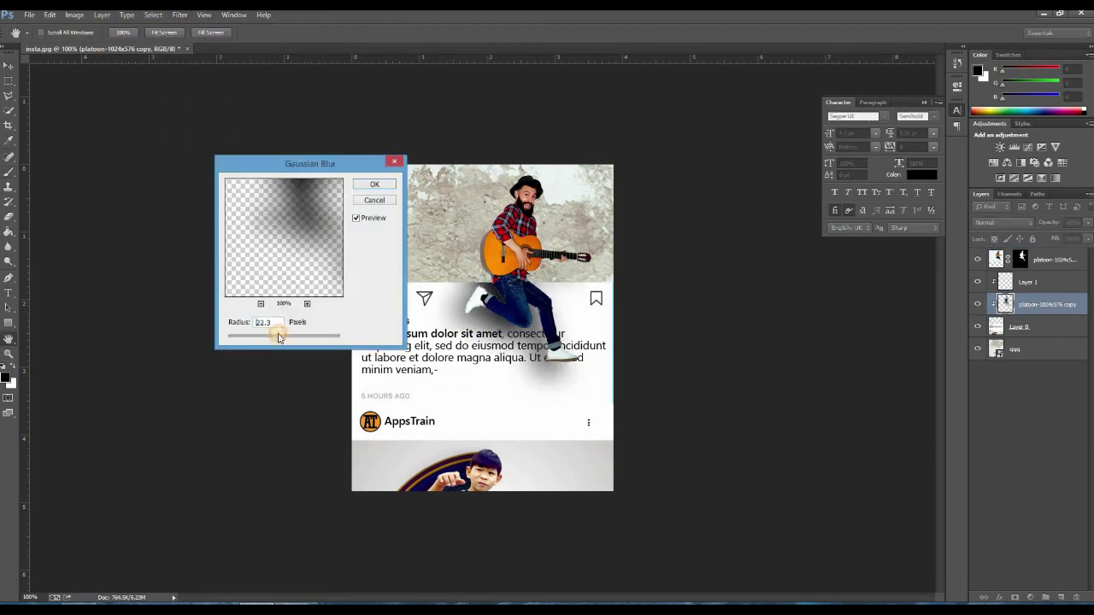
click(374, 184)
key(3)
key(9)
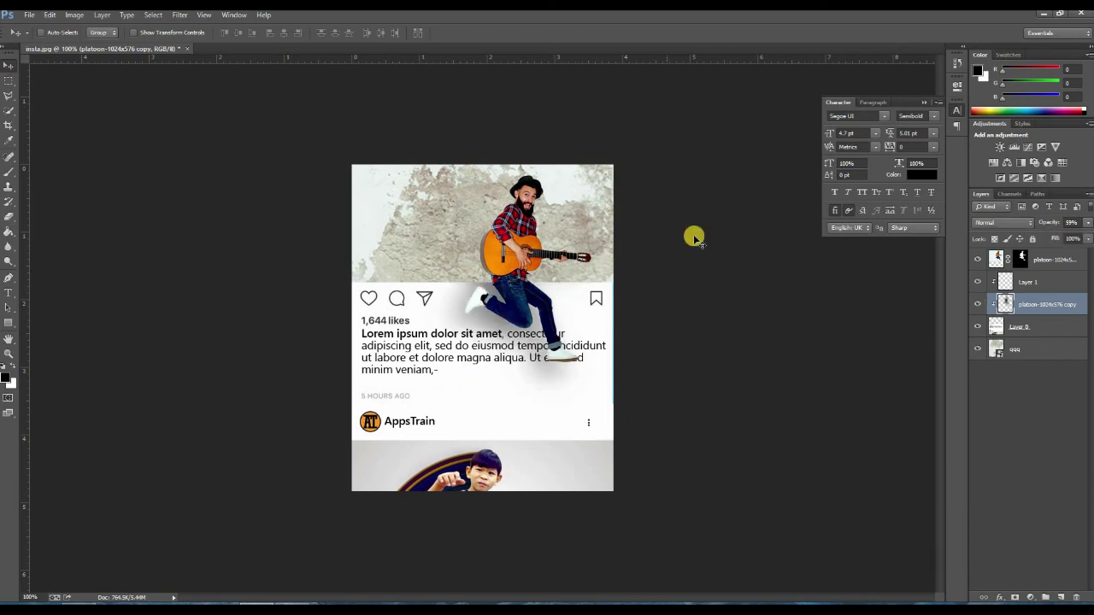